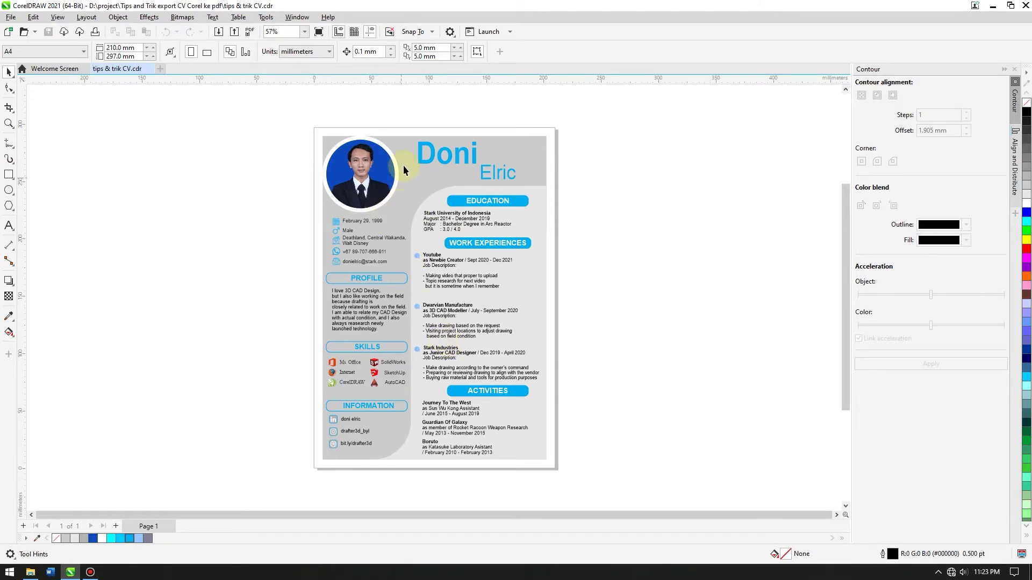
Step: Look over the CV's photo, contact details, Profile, Skills and Information sections
{"action": "scroll", "coordinate": [444, 150], "scroll_direction": "up", "scroll_amount": 2}
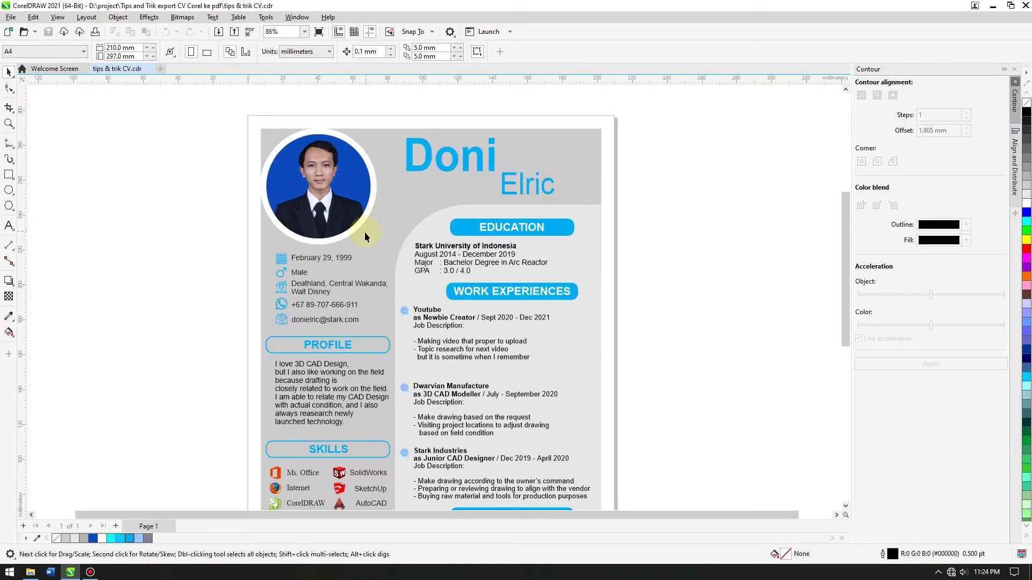
{"action": "left_click_drag", "start_coordinate": [328, 273], "coordinate": [376, 202]}
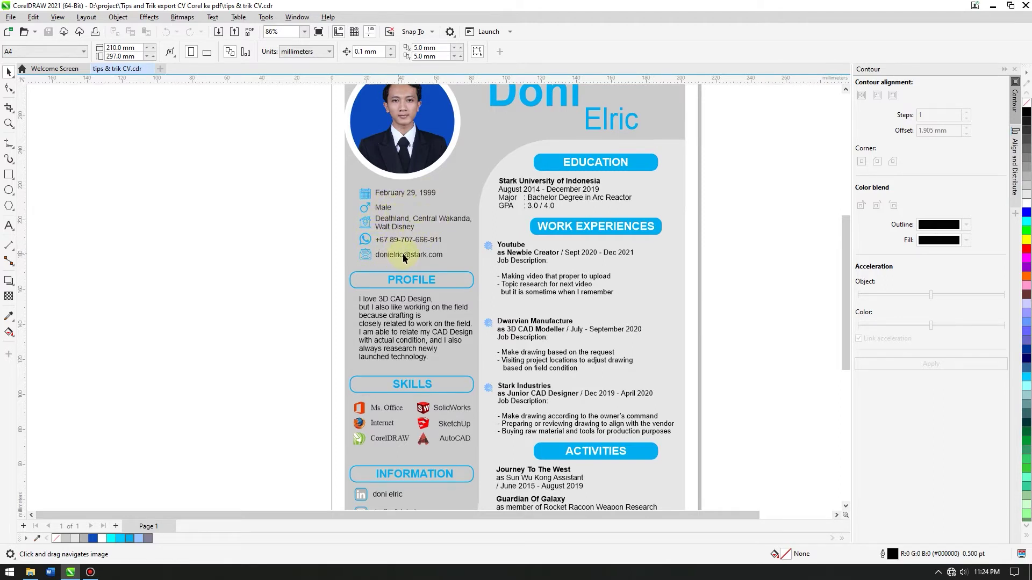
{"action": "scroll", "coordinate": [420, 315], "scroll_direction": "down", "scroll_amount": 2}
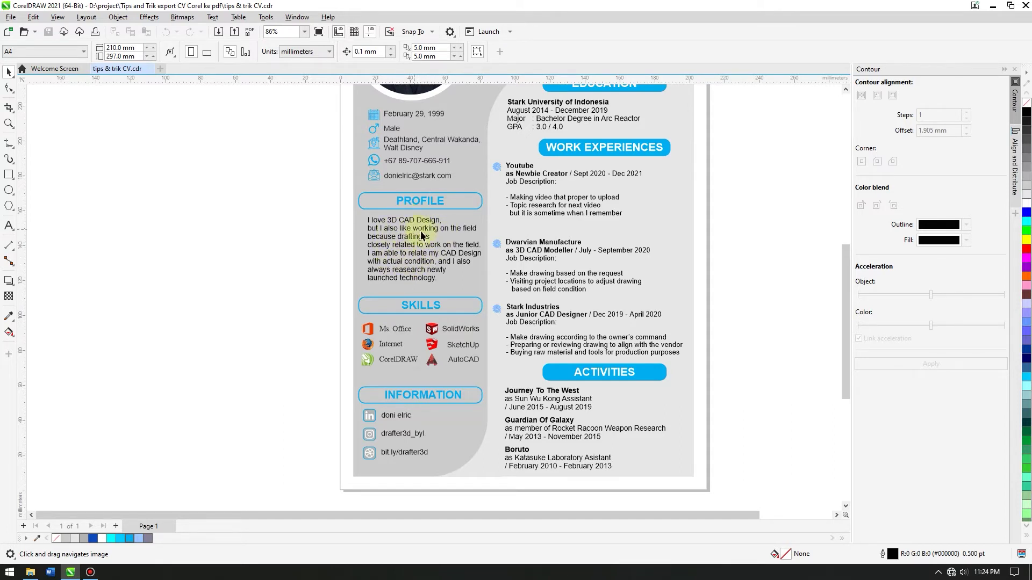
{"action": "left_click_drag", "start_coordinate": [450, 285], "coordinate": [347, 214]}
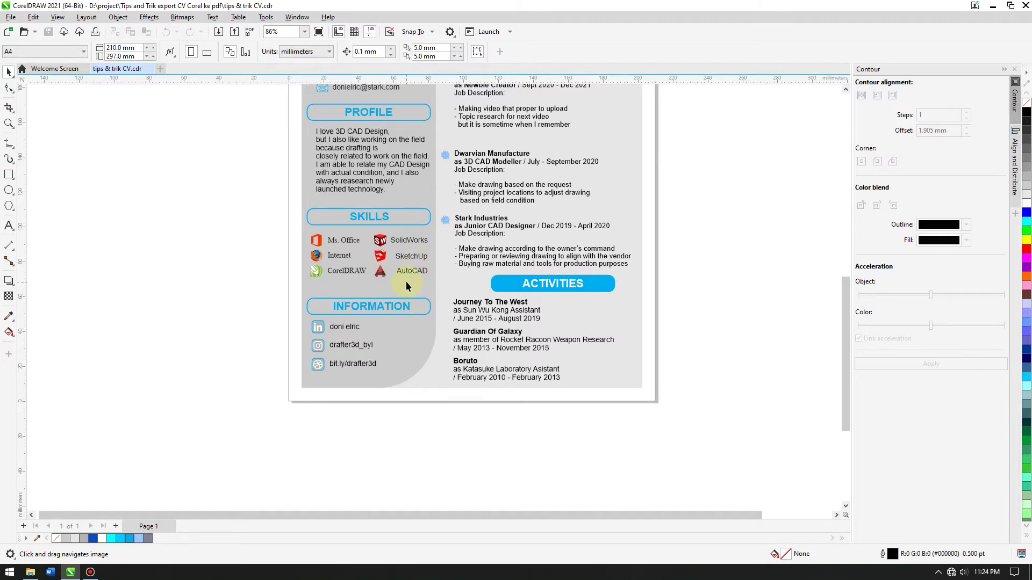
{"action": "scroll", "coordinate": [391, 307], "scroll_direction": "down", "scroll_amount": 3}
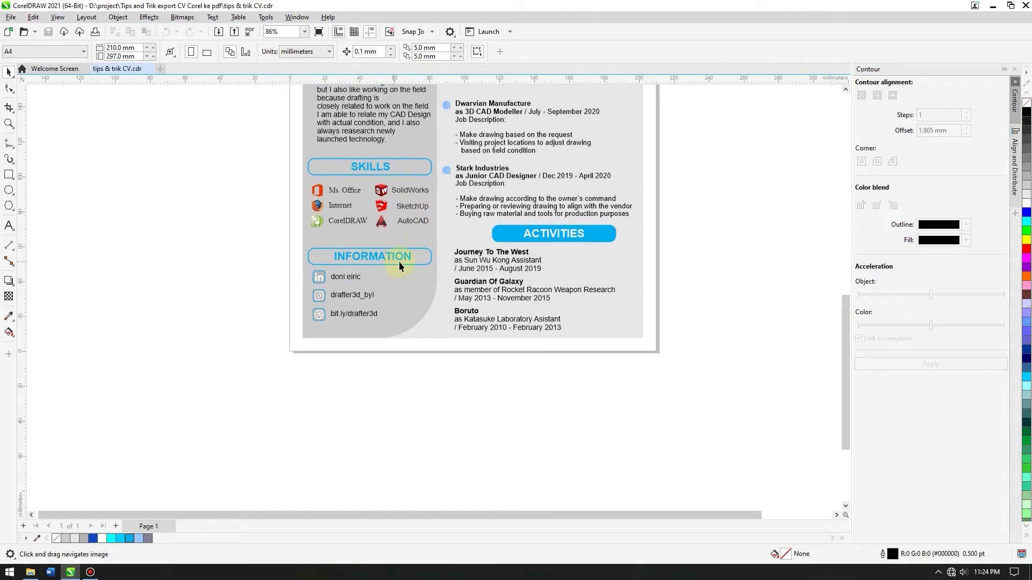
{"action": "scroll", "coordinate": [323, 279], "scroll_direction": "up", "scroll_amount": 1}
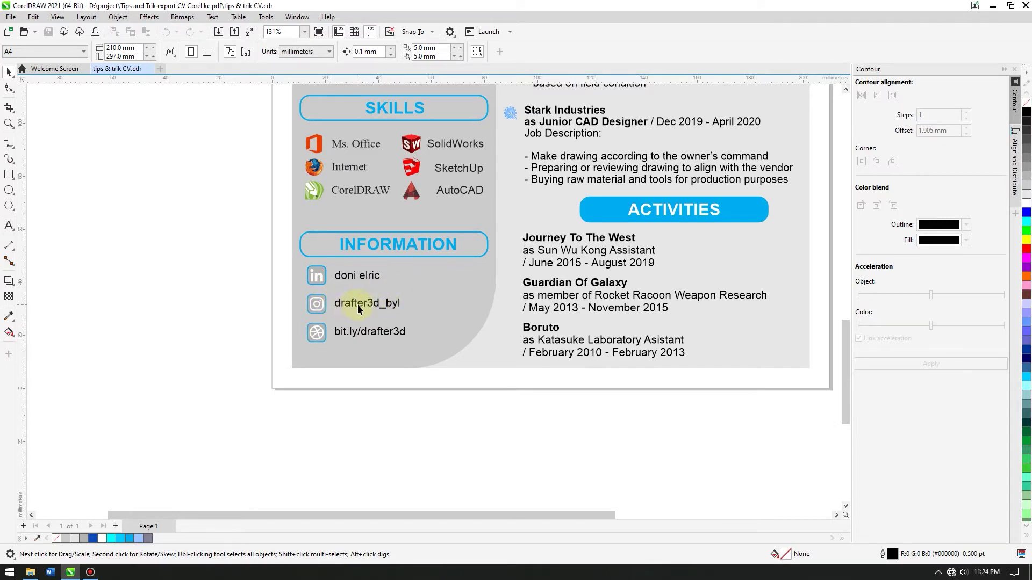
{"action": "scroll", "coordinate": [369, 309], "scroll_direction": "up", "scroll_amount": 6}
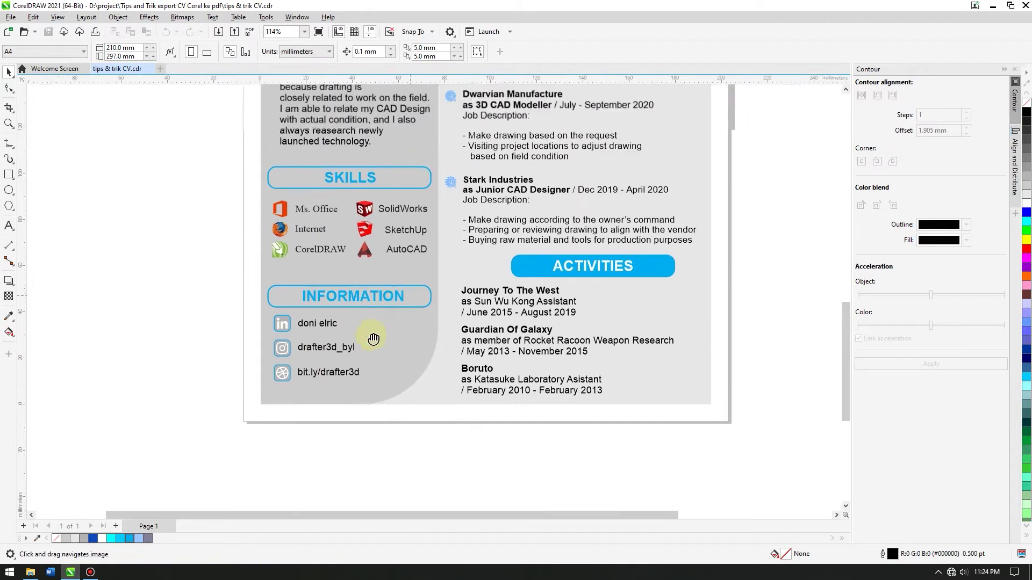
Step: Review the CV's Education, Work Experiences and Activities sections
{"action": "scroll", "coordinate": [453, 208], "scroll_direction": "up", "scroll_amount": 3}
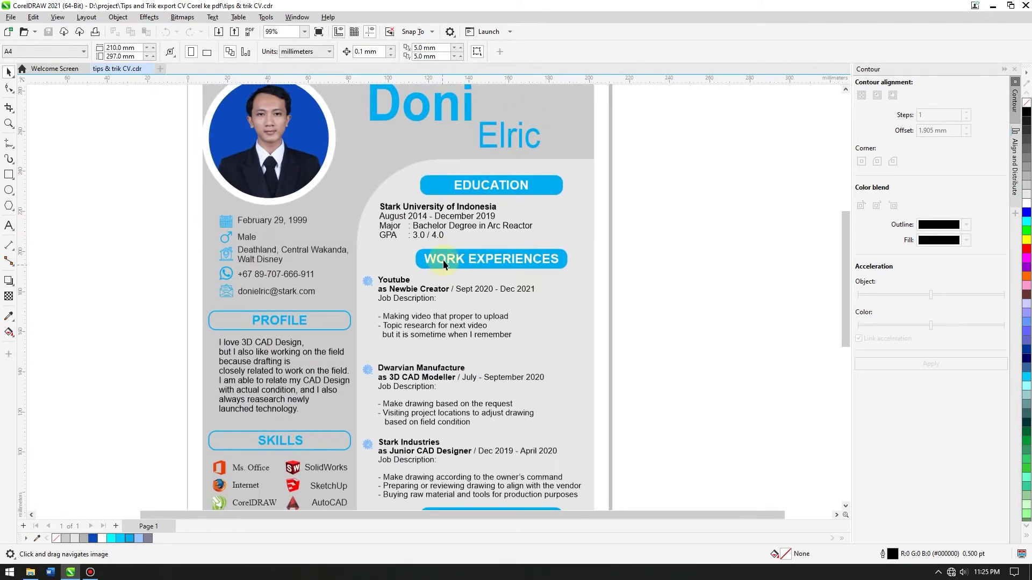
{"action": "scroll", "coordinate": [457, 188], "scroll_direction": "up", "scroll_amount": 1}
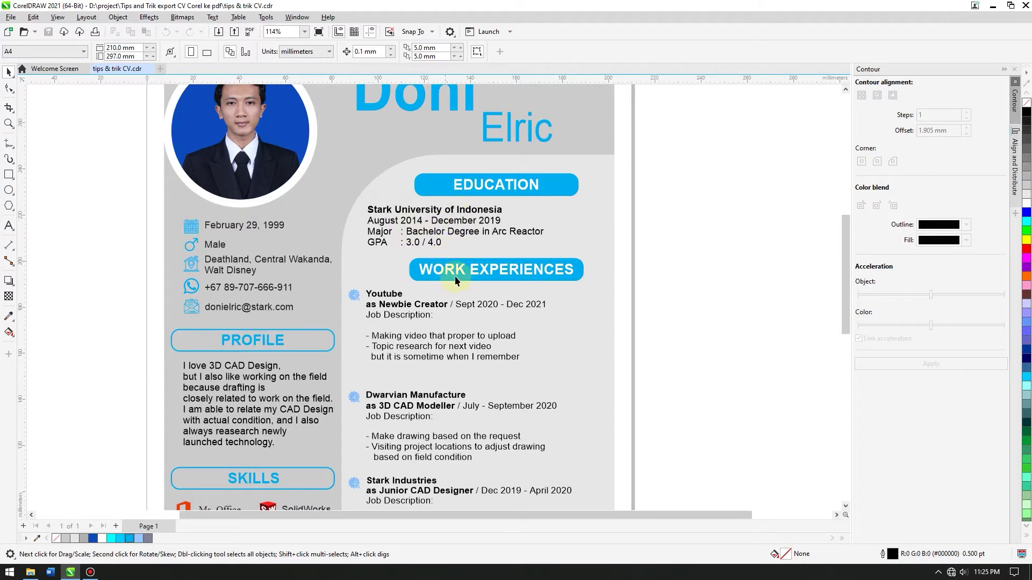
{"action": "scroll", "coordinate": [456, 315], "scroll_direction": "down", "scroll_amount": 3}
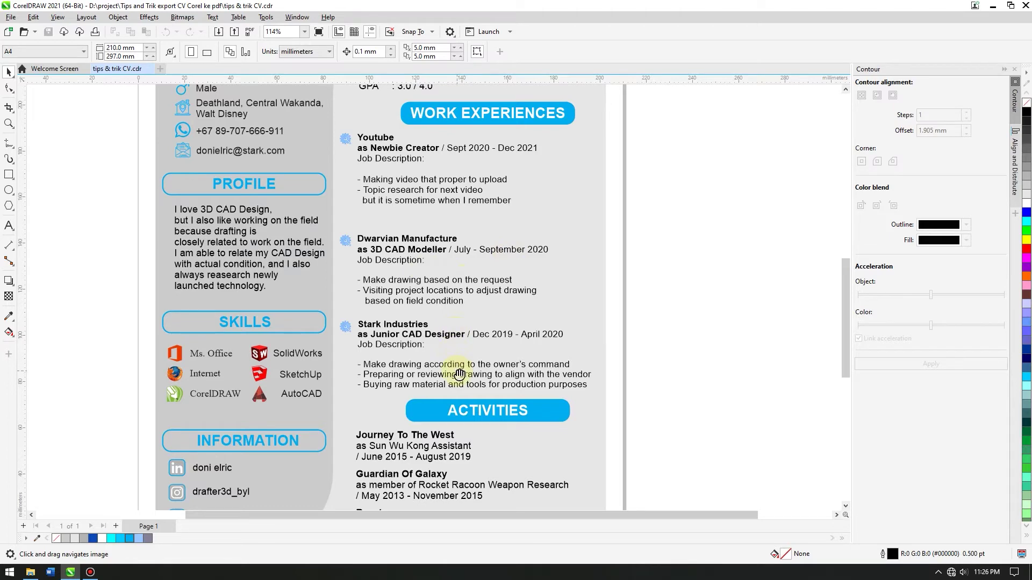
{"action": "scroll", "coordinate": [459, 366], "scroll_direction": "down", "scroll_amount": 5}
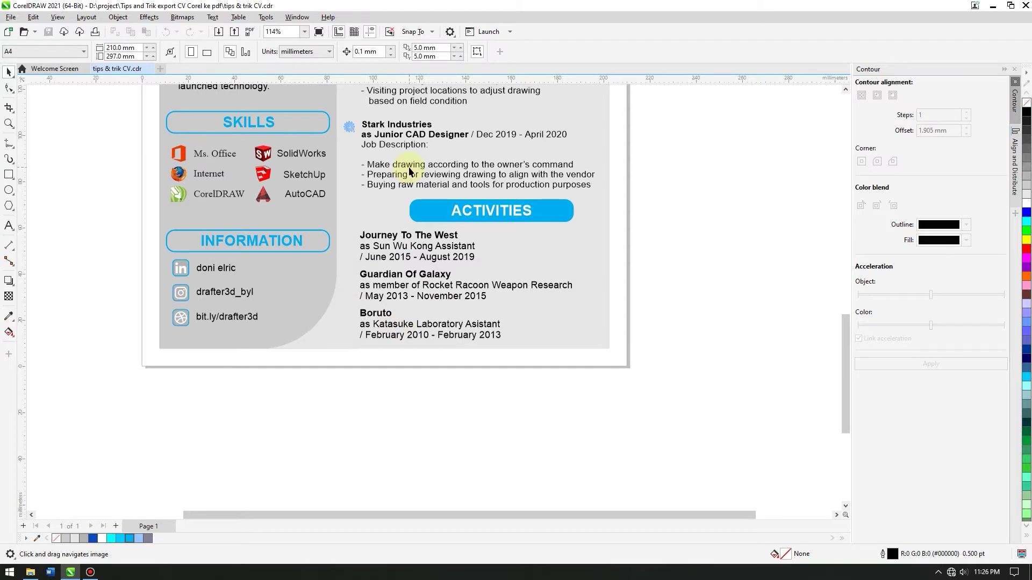
{"action": "left_click_drag", "start_coordinate": [403, 166], "coordinate": [438, 307]}
{"action": "scroll", "coordinate": [438, 307], "scroll_direction": "down", "scroll_amount": 2}
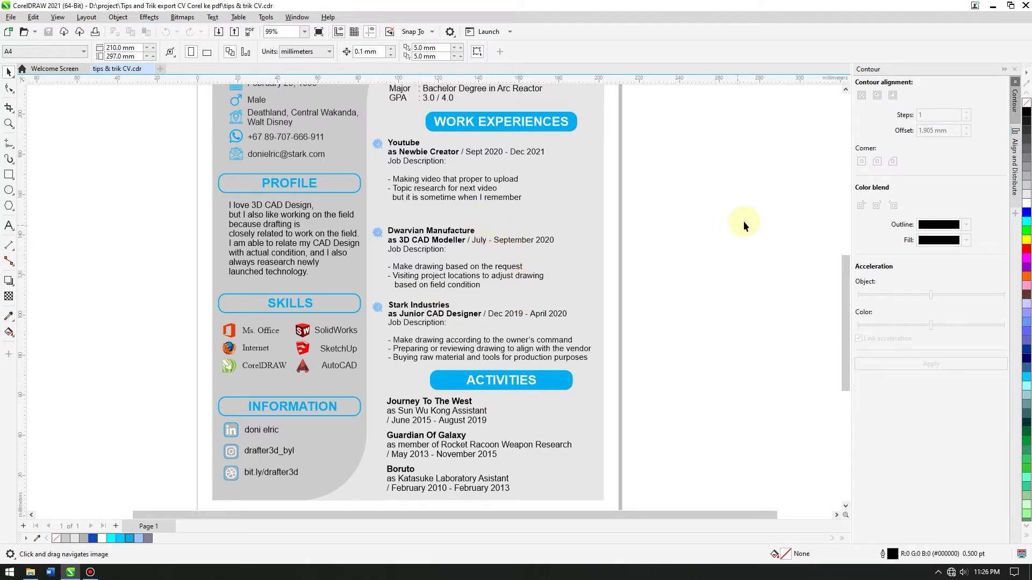
Step: Collapse the Contour docker to widen the drawing area around the CV
{"action": "left_click", "coordinate": [1006, 68]}
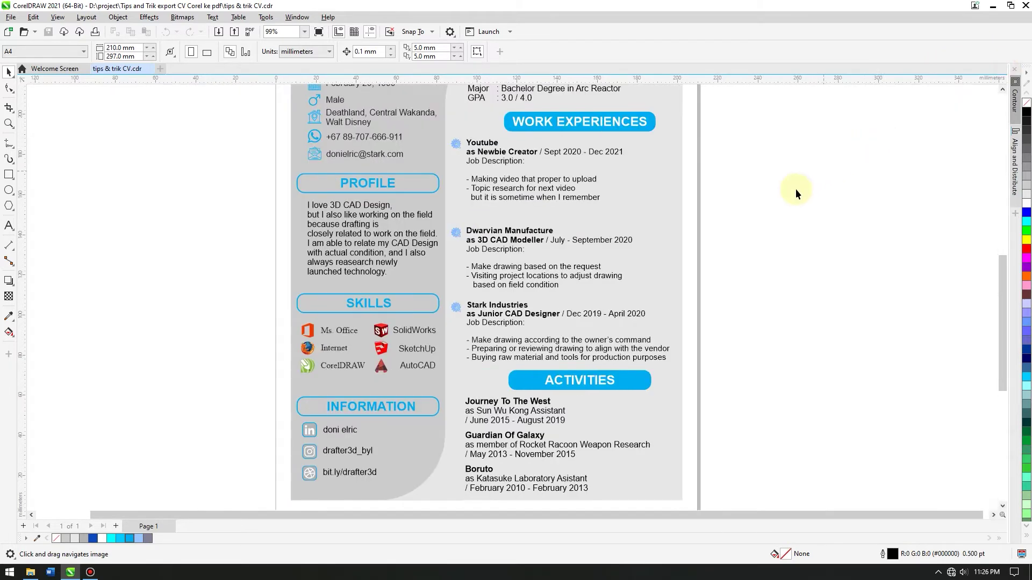
{"action": "scroll", "coordinate": [724, 225], "scroll_direction": "down", "scroll_amount": 3}
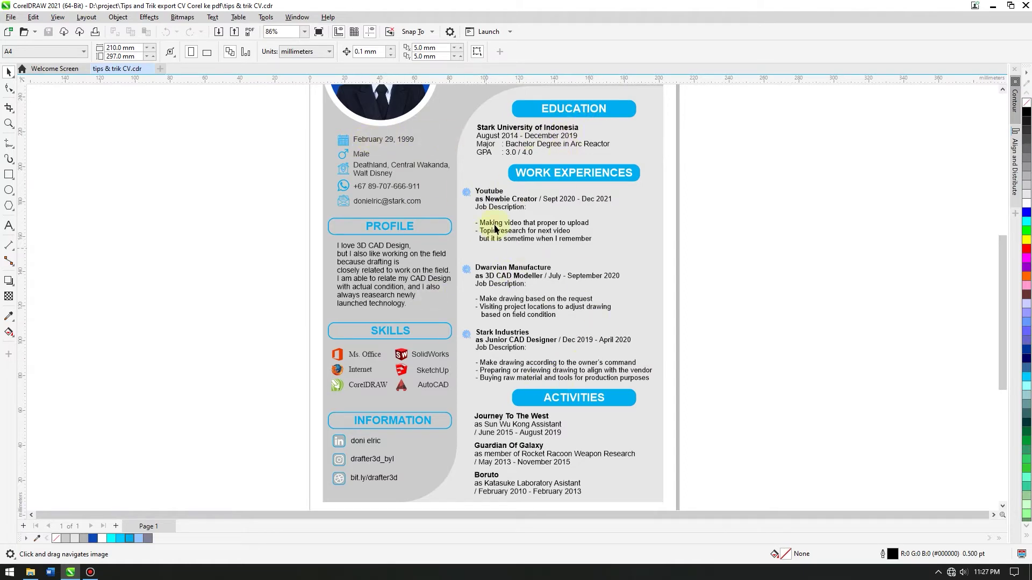
Step: Inspect the Ms. Office, Internet and CorelDRAW icons in the Skills section at high magnification
{"action": "scroll", "coordinate": [346, 384], "scroll_direction": "up", "scroll_amount": 5}
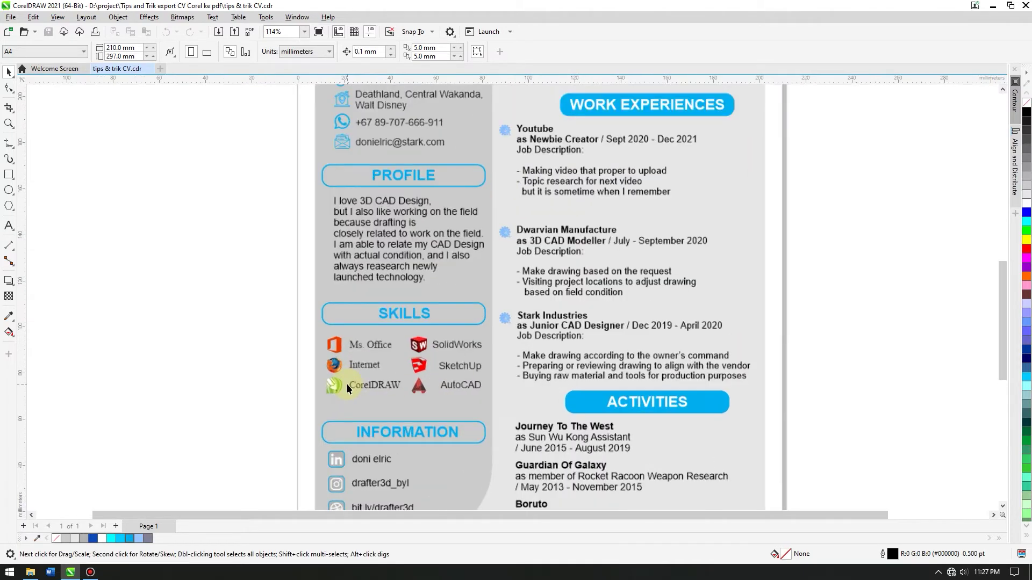
{"action": "left_click_drag", "start_coordinate": [347, 383], "coordinate": [359, 297]}
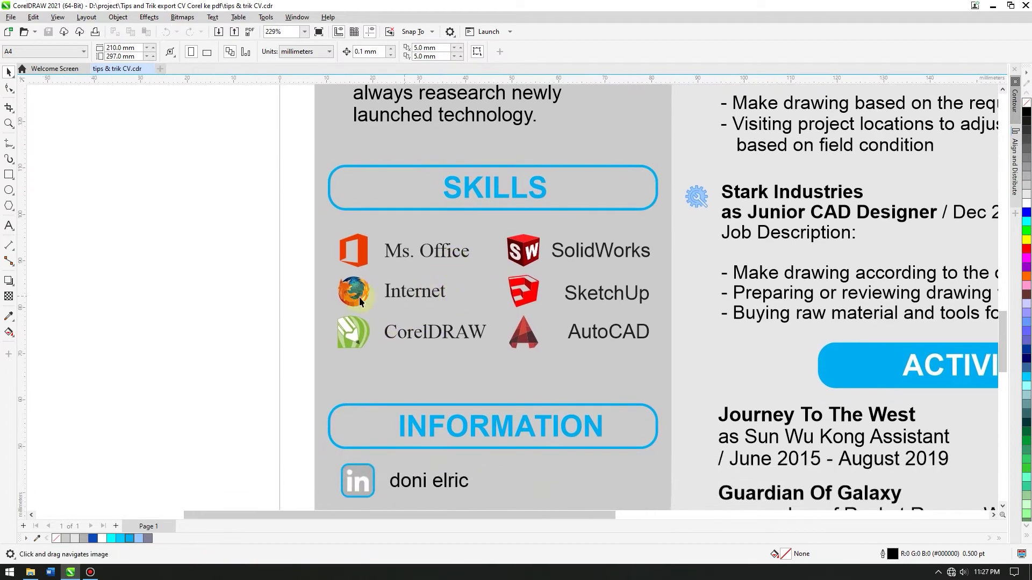
{"action": "scroll", "coordinate": [363, 287], "scroll_direction": "up", "scroll_amount": 6}
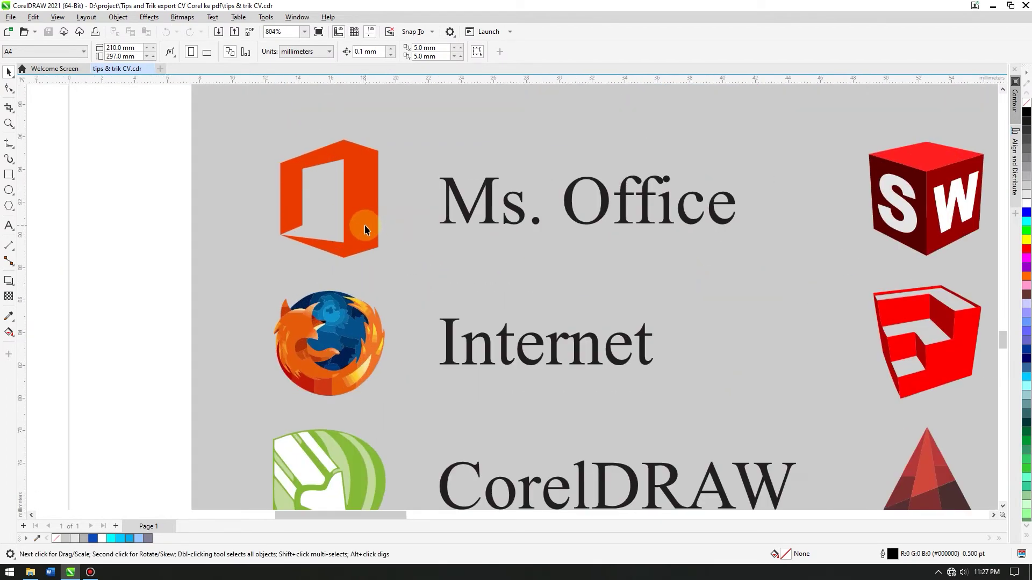
{"action": "left_click_drag", "start_coordinate": [359, 394], "coordinate": [336, 310]}
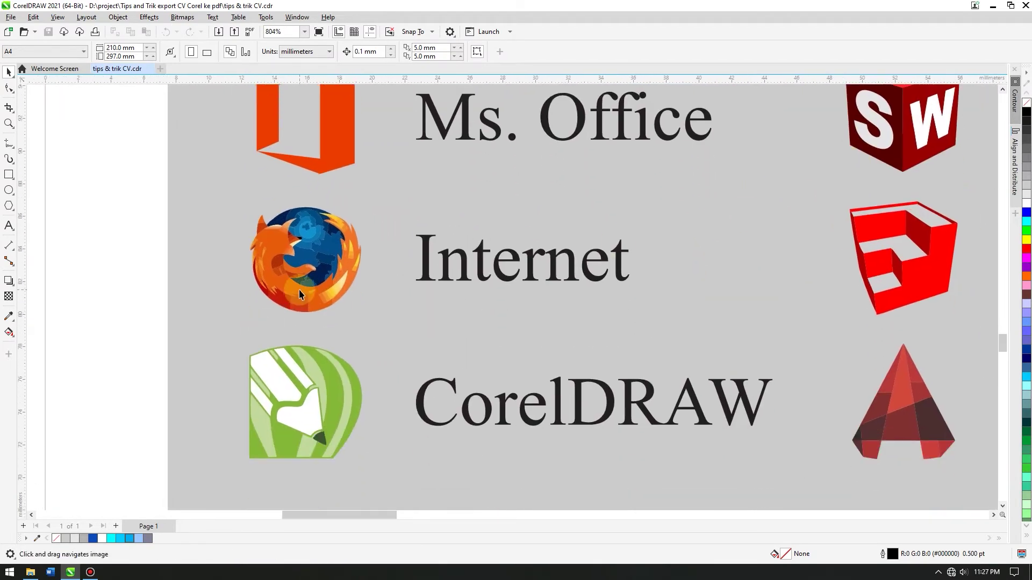
{"action": "scroll", "coordinate": [300, 293], "scroll_direction": "up", "scroll_amount": 3}
{"action": "scroll", "coordinate": [299, 294], "scroll_direction": "up", "scroll_amount": 3}
{"action": "scroll", "coordinate": [333, 291], "scroll_direction": "down", "scroll_amount": 4}
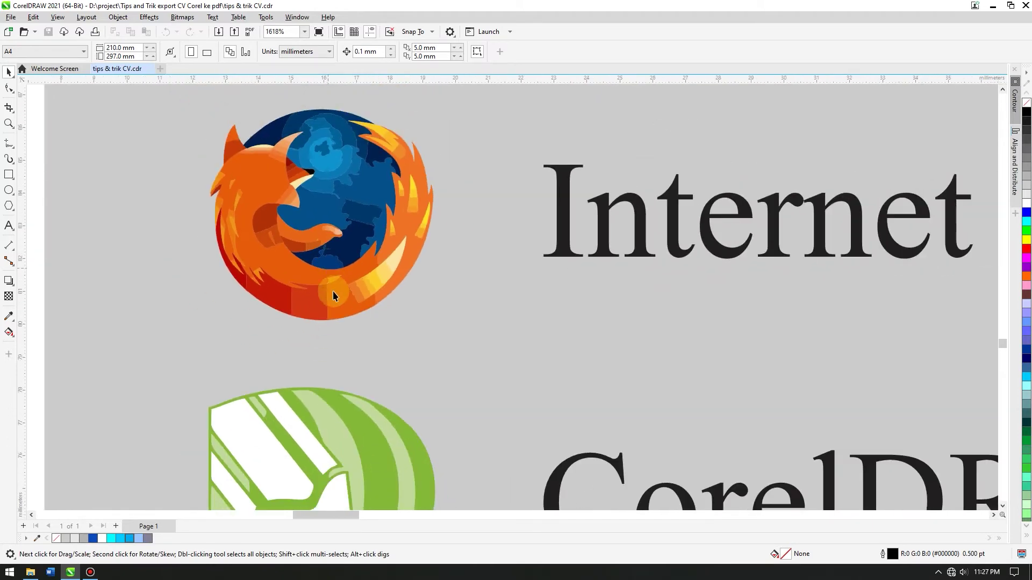
{"action": "scroll", "coordinate": [332, 437], "scroll_direction": "up", "scroll_amount": 10}
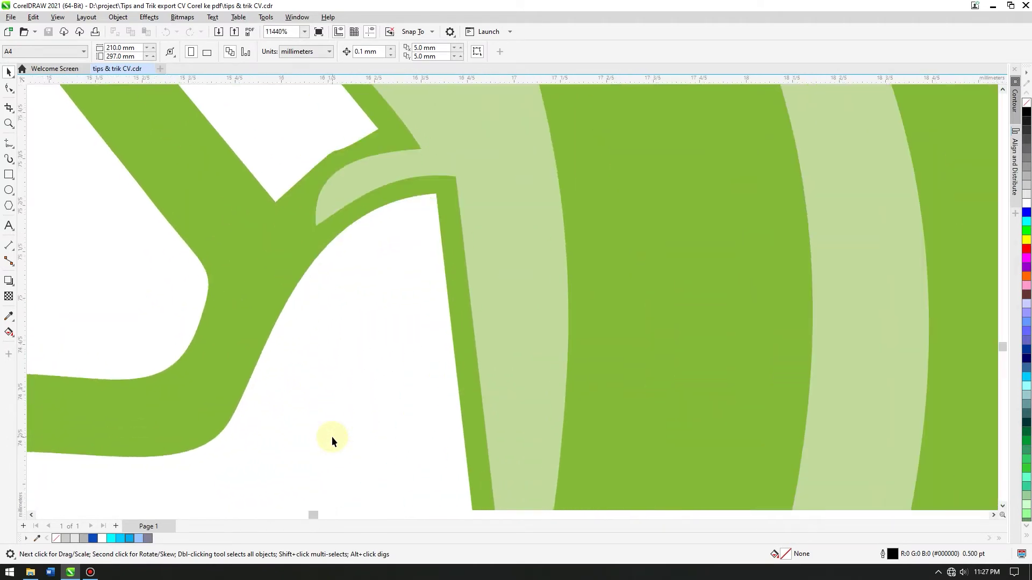
{"action": "scroll", "coordinate": [332, 436], "scroll_direction": "down", "scroll_amount": 10}
{"action": "left_click_drag", "start_coordinate": [410, 325], "coordinate": [453, 480]}
{"action": "scroll", "coordinate": [354, 193], "scroll_direction": "up", "scroll_amount": 1}
{"action": "scroll", "coordinate": [362, 228], "scroll_direction": "down", "scroll_amount": 6}
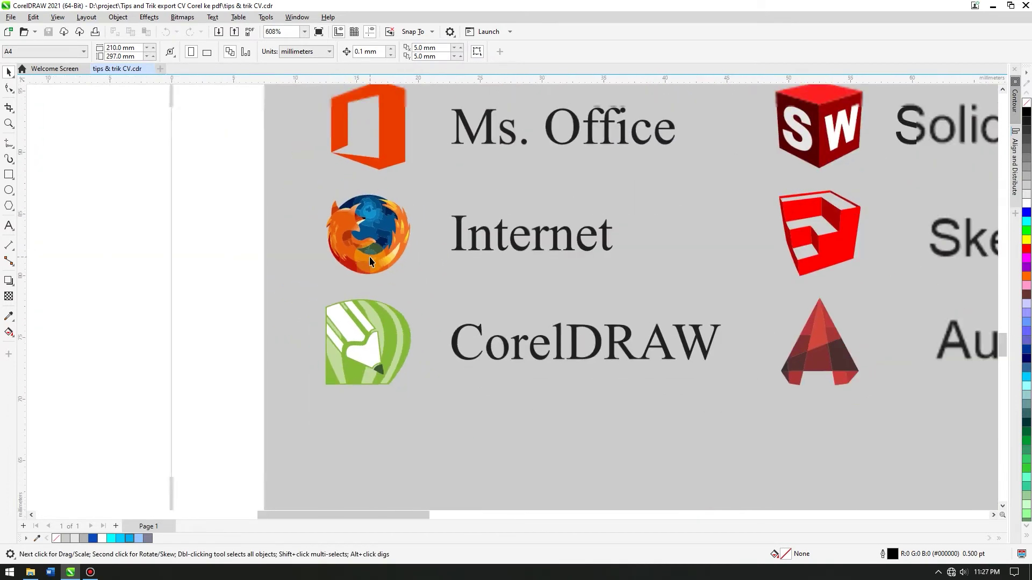
Step: Examine the LinkedIn icon in the Information section up close
{"action": "scroll", "coordinate": [501, 251], "scroll_direction": "down", "scroll_amount": 3}
{"action": "left_click_drag", "start_coordinate": [507, 334], "coordinate": [341, 224]}
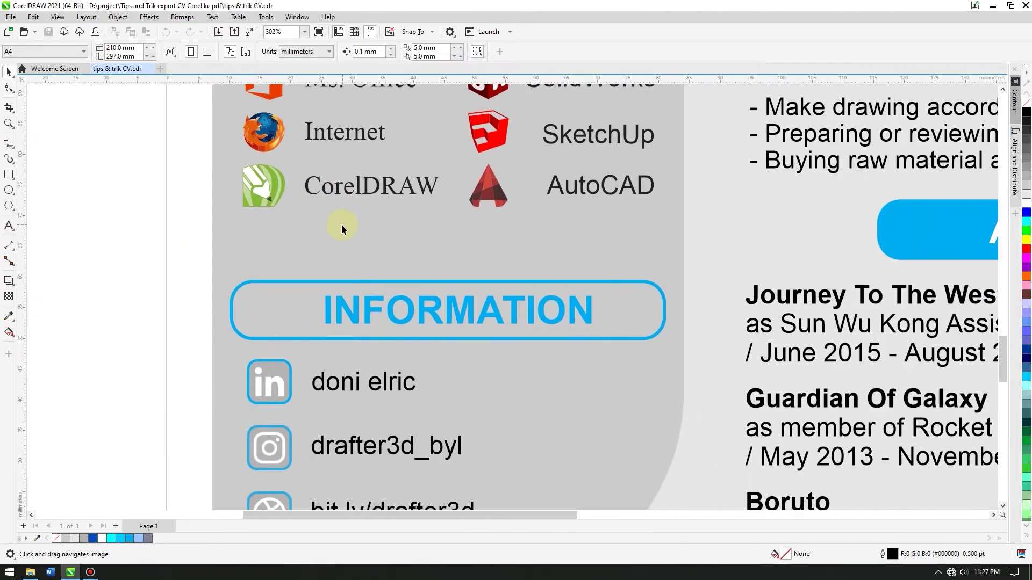
{"action": "scroll", "coordinate": [261, 404], "scroll_direction": "up", "scroll_amount": 3}
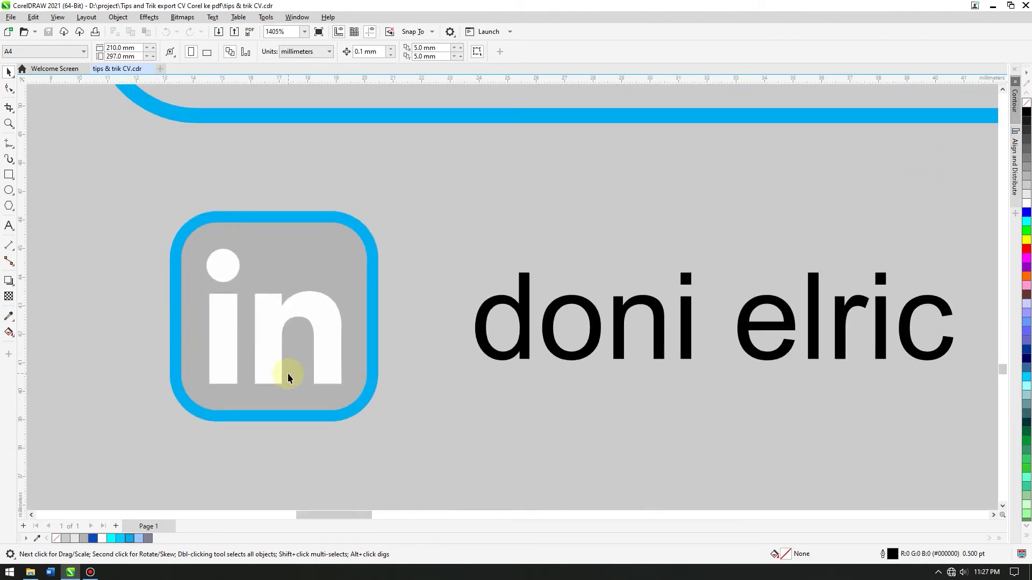
{"action": "scroll", "coordinate": [293, 358], "scroll_direction": "down", "scroll_amount": 3}
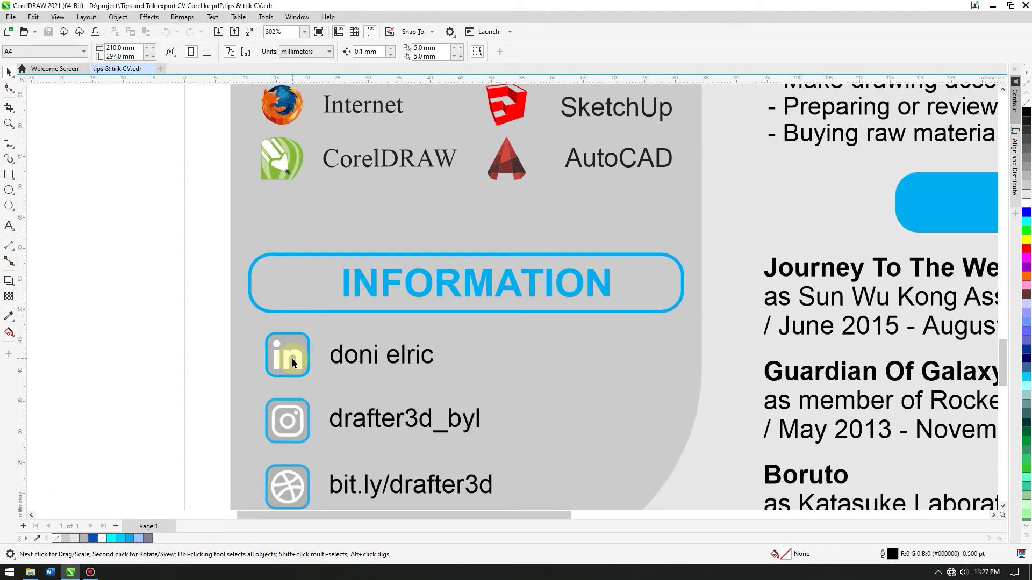
Step: Examine the AutoCAD icon in the Skills section and the gear icon beside Stark Industries up close
{"action": "scroll", "coordinate": [446, 279], "scroll_direction": "up", "scroll_amount": 9}
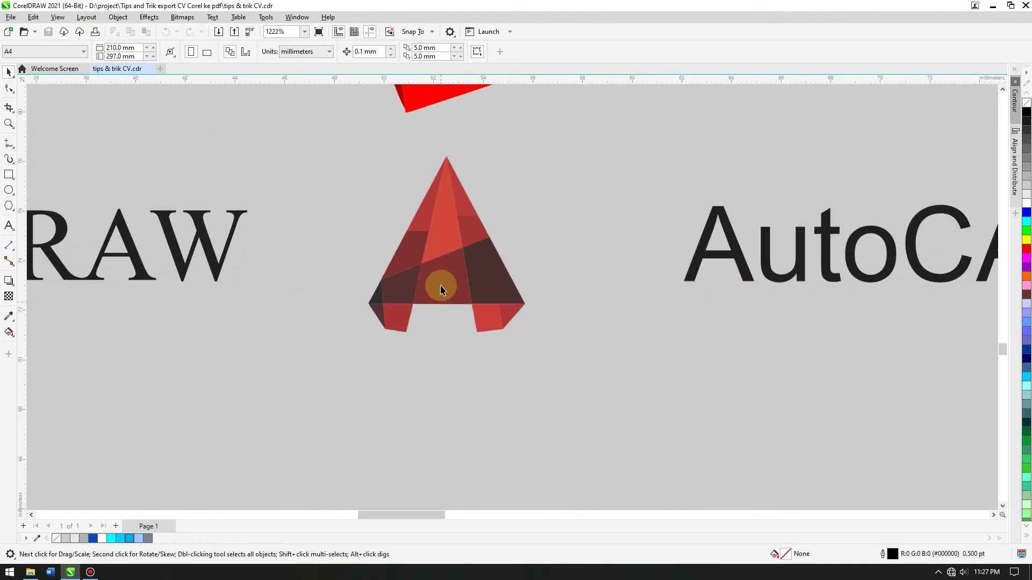
{"action": "left_click_drag", "start_coordinate": [441, 237], "coordinate": [433, 329]}
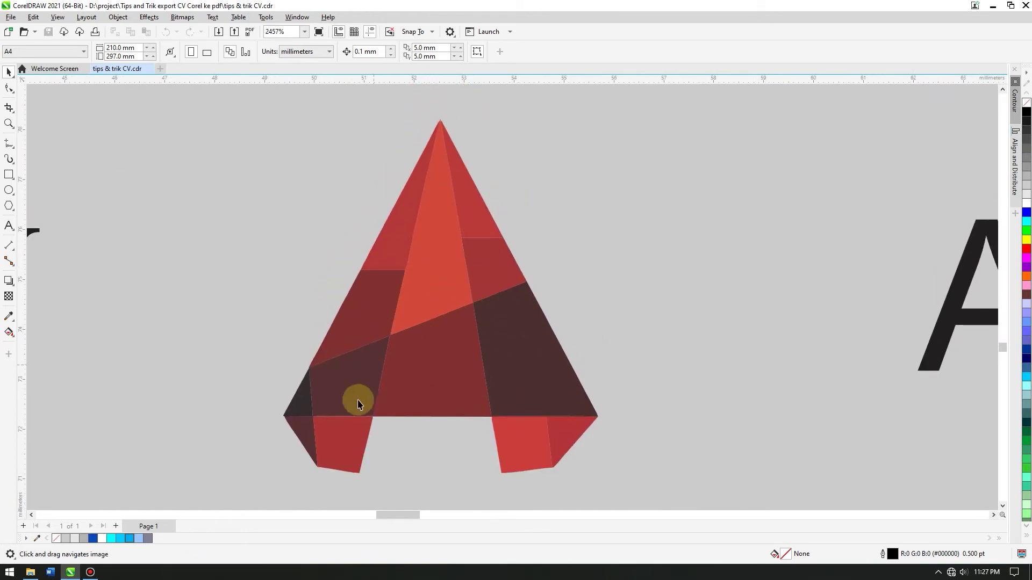
{"action": "scroll", "coordinate": [548, 291], "scroll_direction": "down", "scroll_amount": 10}
{"action": "scroll", "coordinate": [617, 256], "scroll_direction": "up", "scroll_amount": 3}
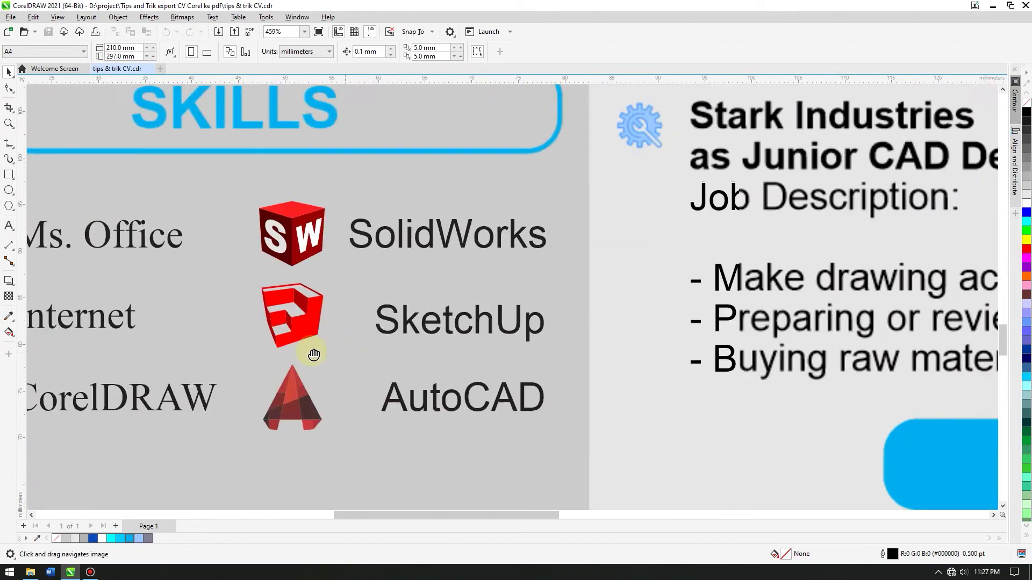
{"action": "left_click_drag", "start_coordinate": [665, 140], "coordinate": [532, 290]}
{"action": "scroll", "coordinate": [530, 282], "scroll_direction": "up", "scroll_amount": 4}
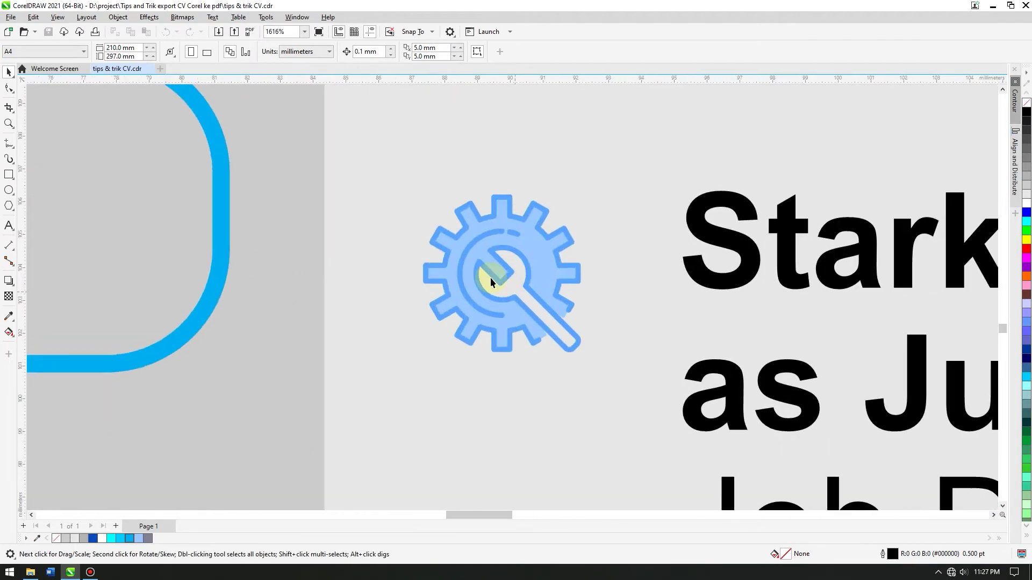
{"action": "scroll", "coordinate": [511, 283], "scroll_direction": "down", "scroll_amount": 8}
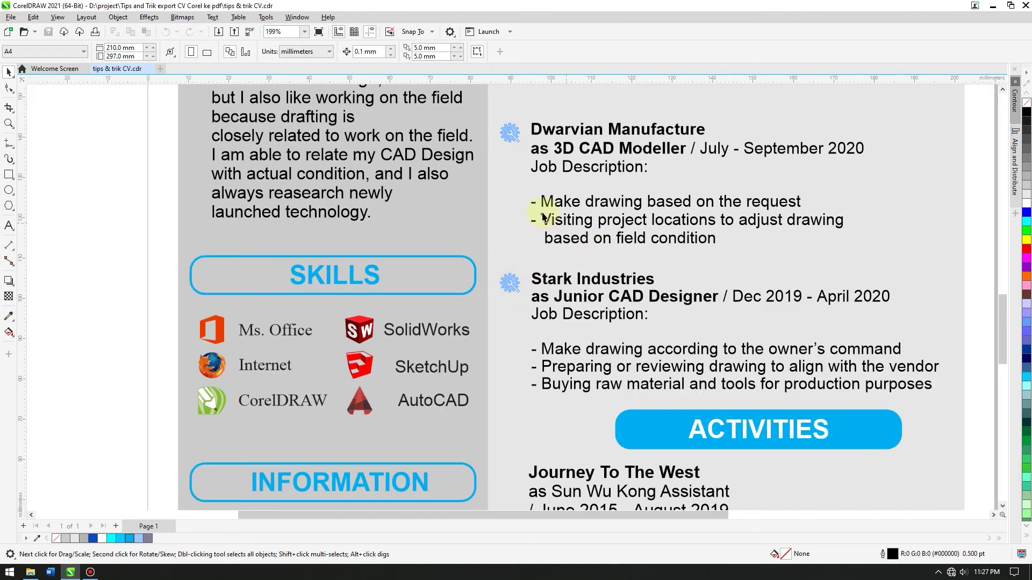
{"action": "scroll", "coordinate": [505, 177], "scroll_direction": "down", "scroll_amount": 3}
Step: Inspect the circular profile photo at the head of the CV up close
{"action": "scroll", "coordinate": [463, 122], "scroll_direction": "up", "scroll_amount": 5}
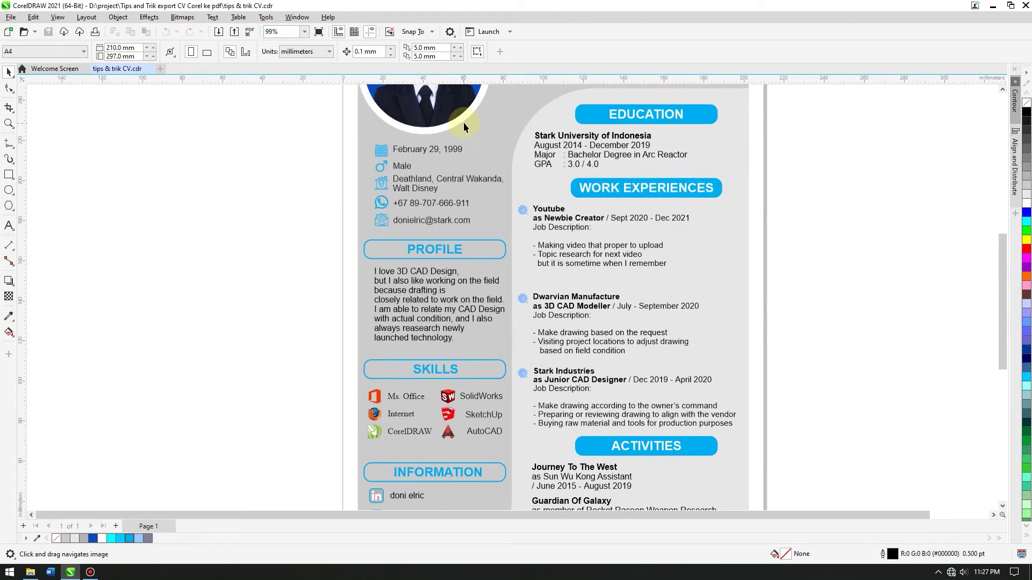
{"action": "scroll", "coordinate": [379, 205], "scroll_direction": "up", "scroll_amount": 4}
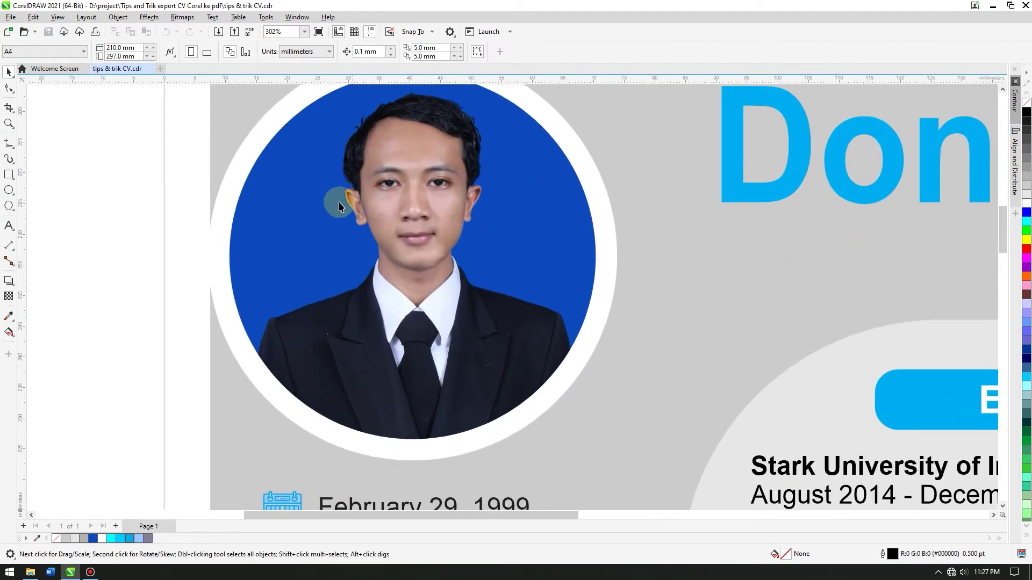
{"action": "scroll", "coordinate": [488, 272], "scroll_direction": "down", "scroll_amount": 1}
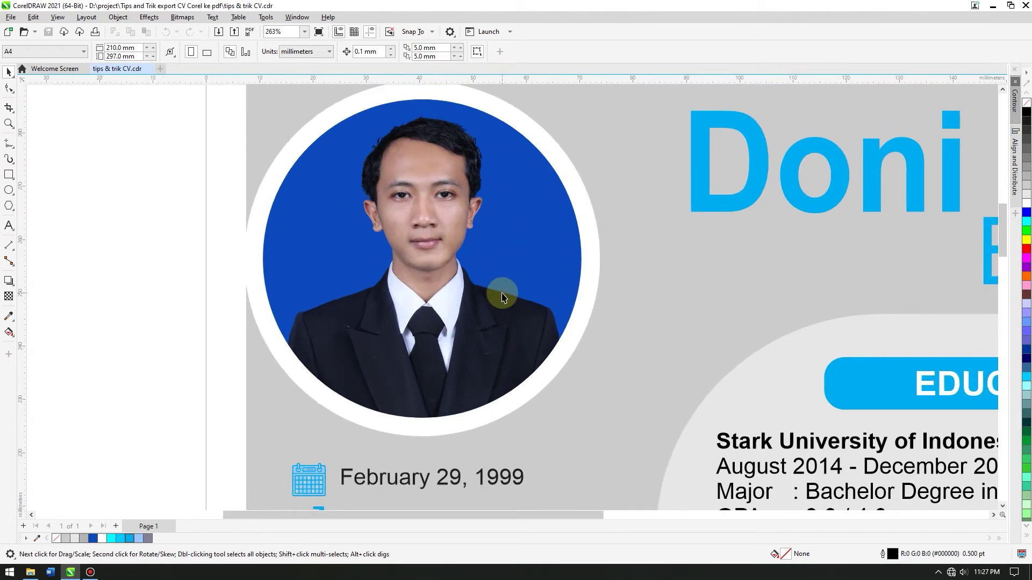
{"action": "scroll", "coordinate": [390, 195], "scroll_direction": "up", "scroll_amount": 2}
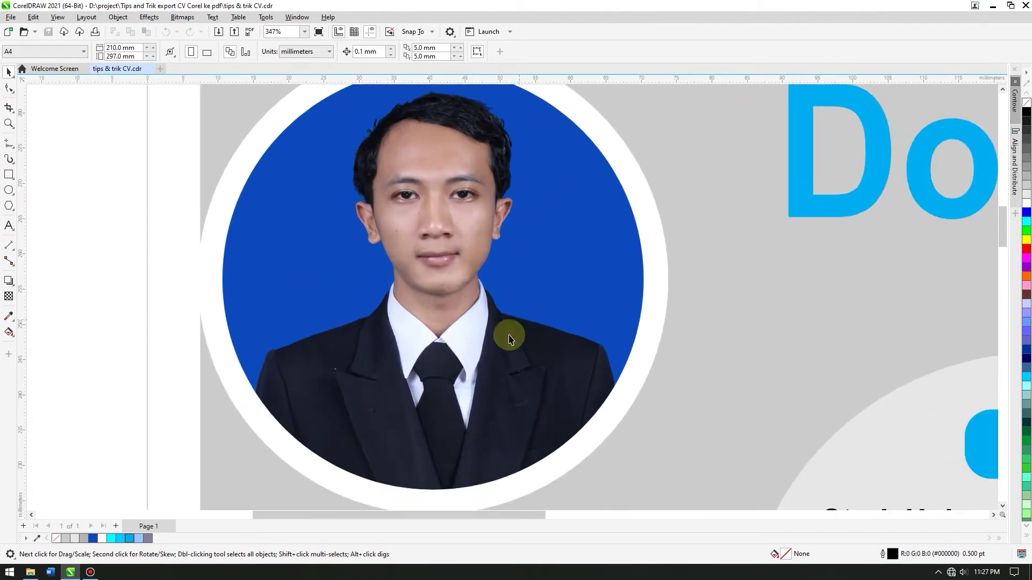
{"action": "scroll", "coordinate": [554, 340], "scroll_direction": "down", "scroll_amount": 4}
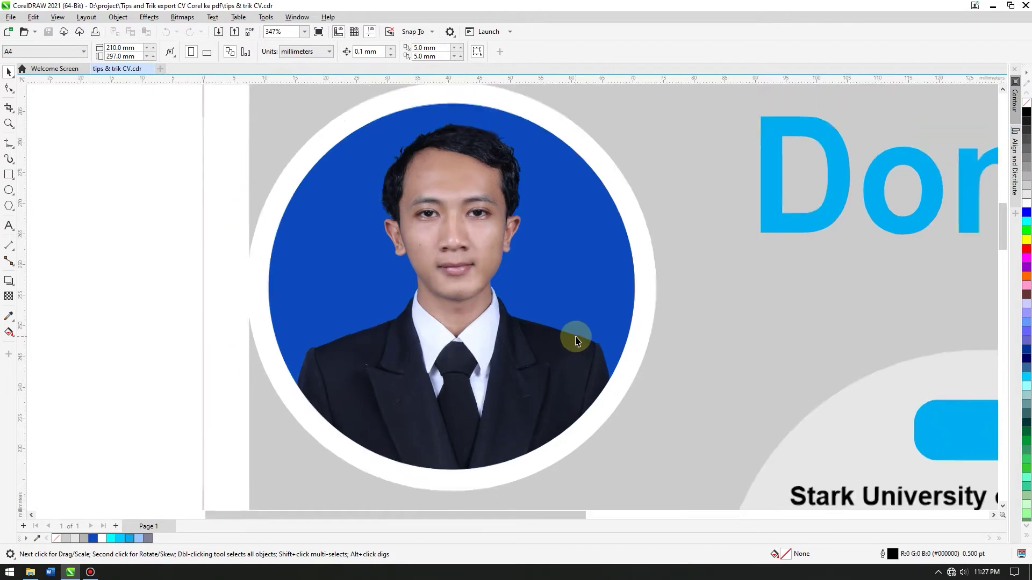
{"action": "left_click_drag", "start_coordinate": [589, 340], "coordinate": [418, 280]}
{"action": "scroll", "coordinate": [417, 280], "scroll_direction": "down", "scroll_amount": 3}
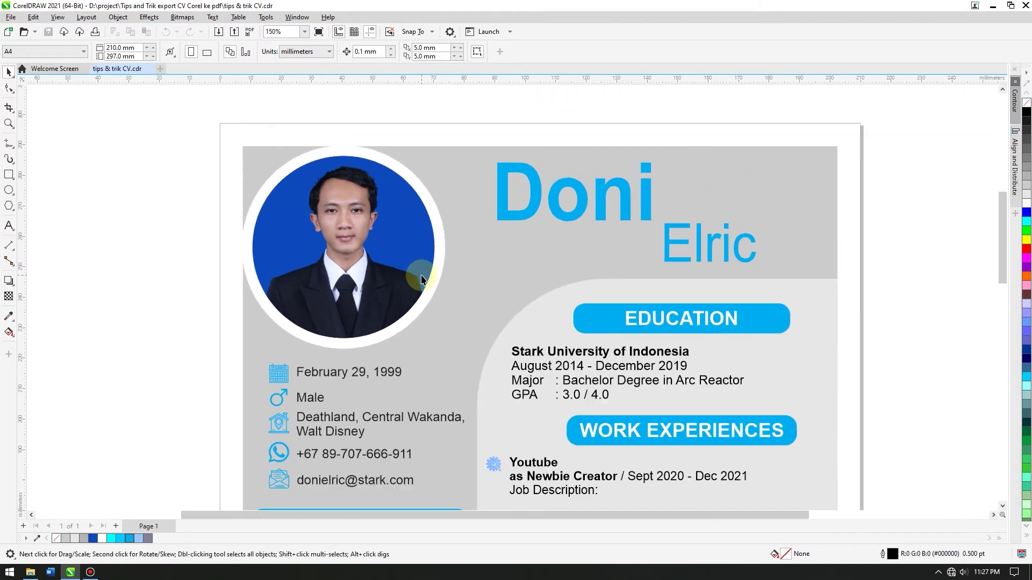
Step: Start exporting the CV as an Adobe PDF named "tips & trik CV" in the Pictures folder
{"action": "left_click_drag", "start_coordinate": [566, 350], "coordinate": [502, 279]}
{"action": "scroll", "coordinate": [502, 278], "scroll_direction": "down", "scroll_amount": 3}
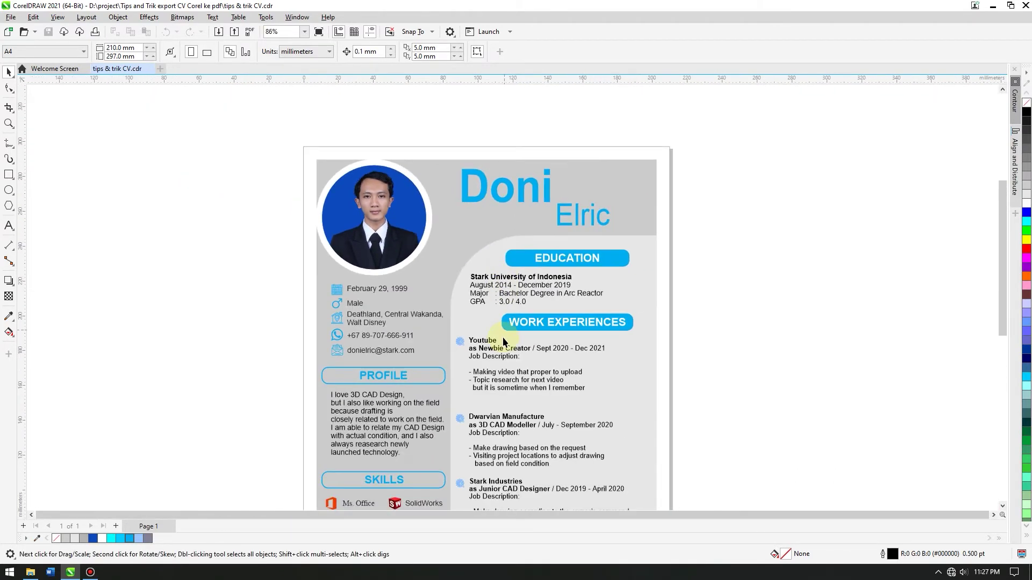
{"action": "left_click_drag", "start_coordinate": [500, 337], "coordinate": [494, 311]}
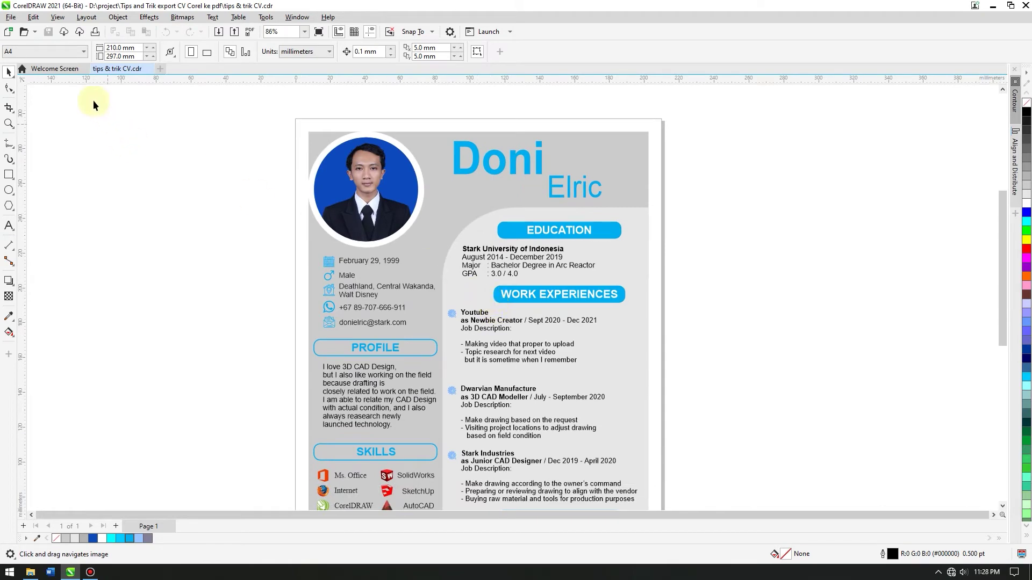
{"action": "left_click", "coordinate": [13, 17]}
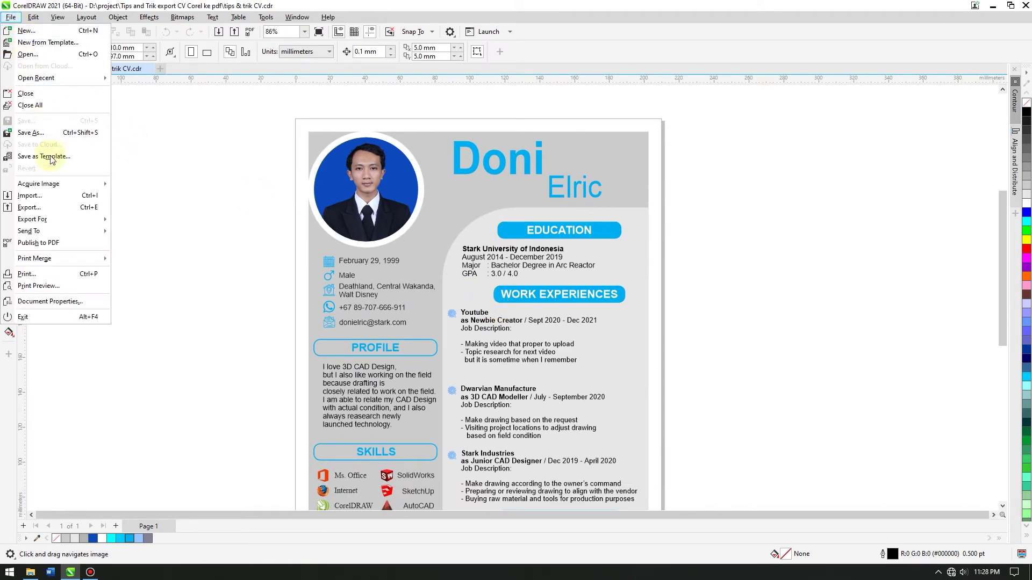
{"action": "left_click", "coordinate": [49, 208]}
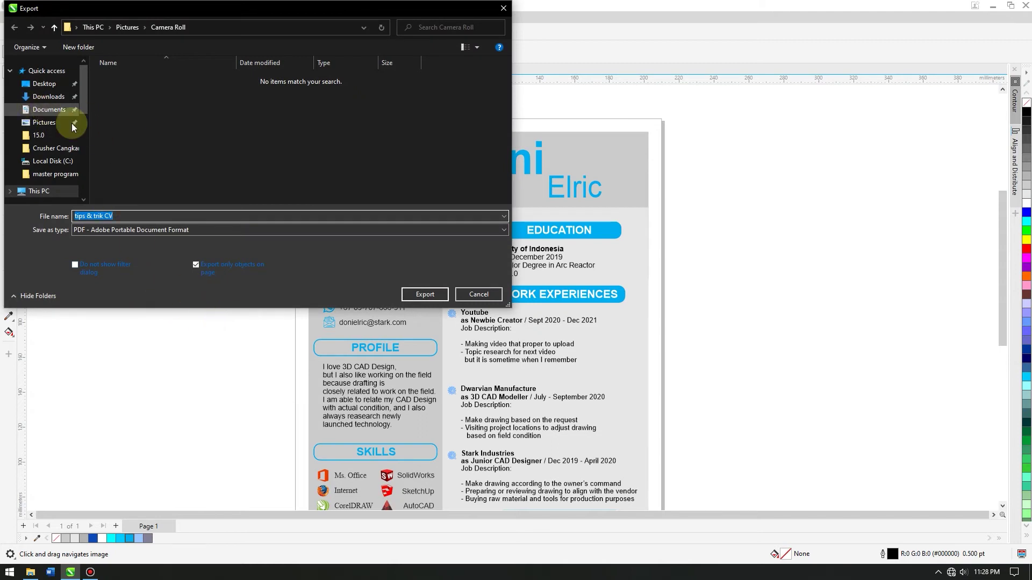
{"action": "left_click", "coordinate": [41, 123]}
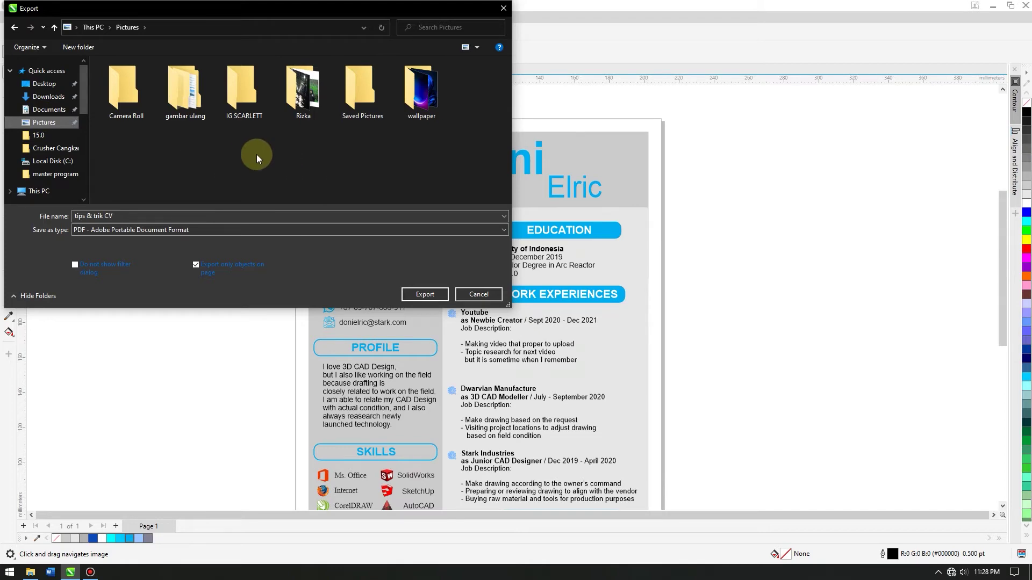
{"action": "left_click", "coordinate": [87, 215]}
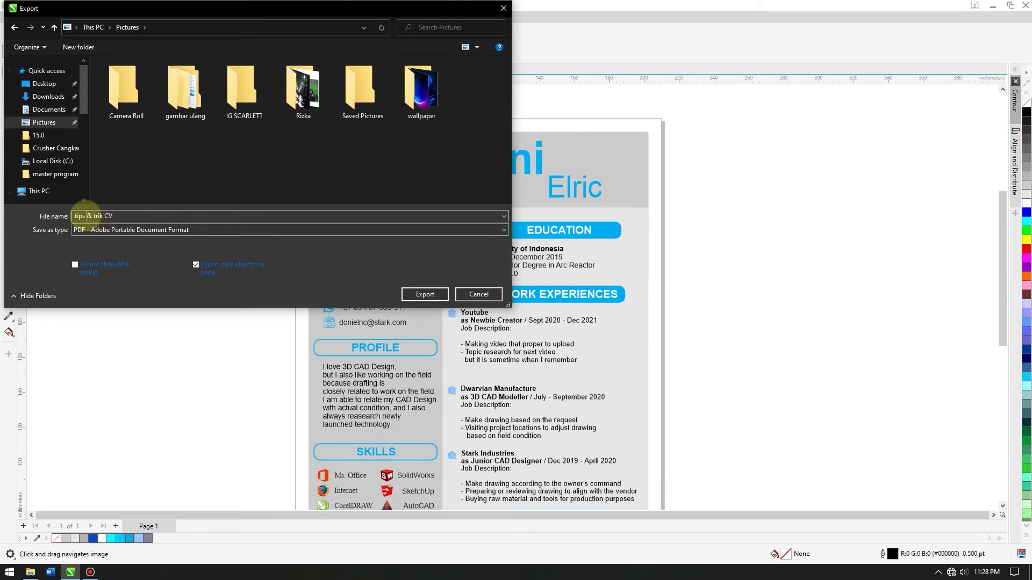
{"action": "left_click", "coordinate": [421, 294]}
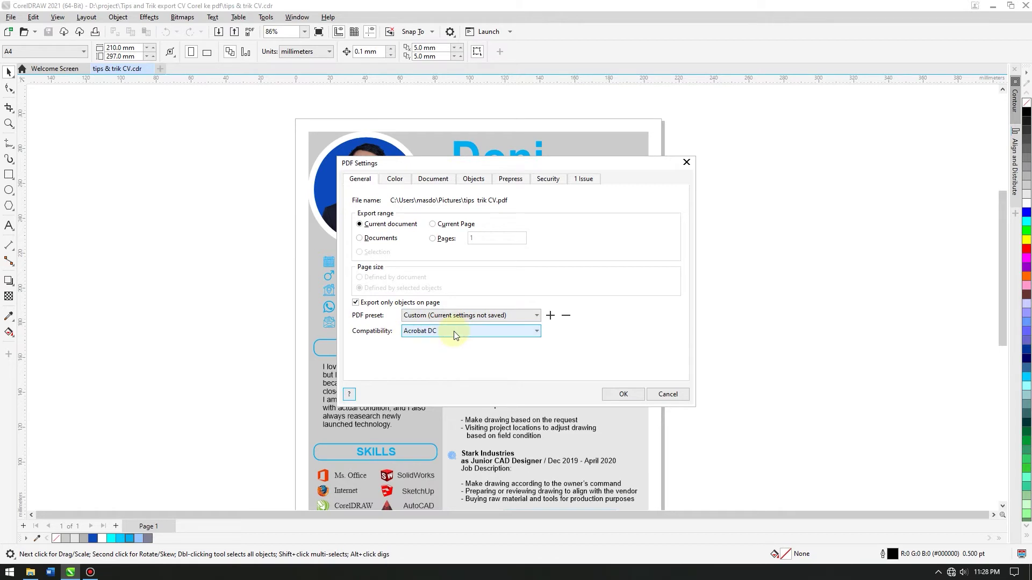
Step: Review the PDF's colour management and document settings, keeping document color settings and RGB output color
{"action": "left_click", "coordinate": [393, 179]}
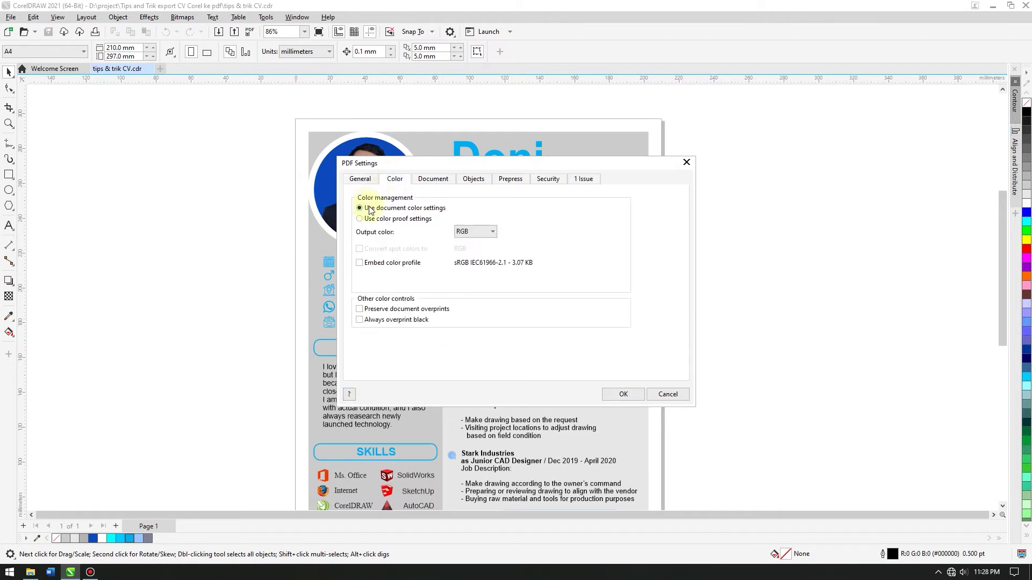
{"action": "left_click", "coordinate": [476, 232]}
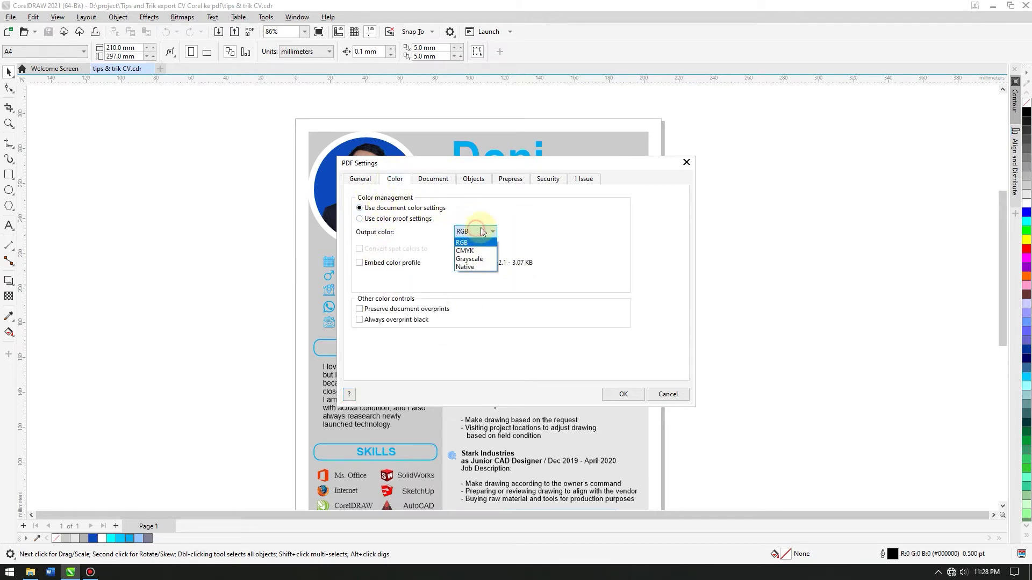
{"action": "left_click", "coordinate": [498, 204]}
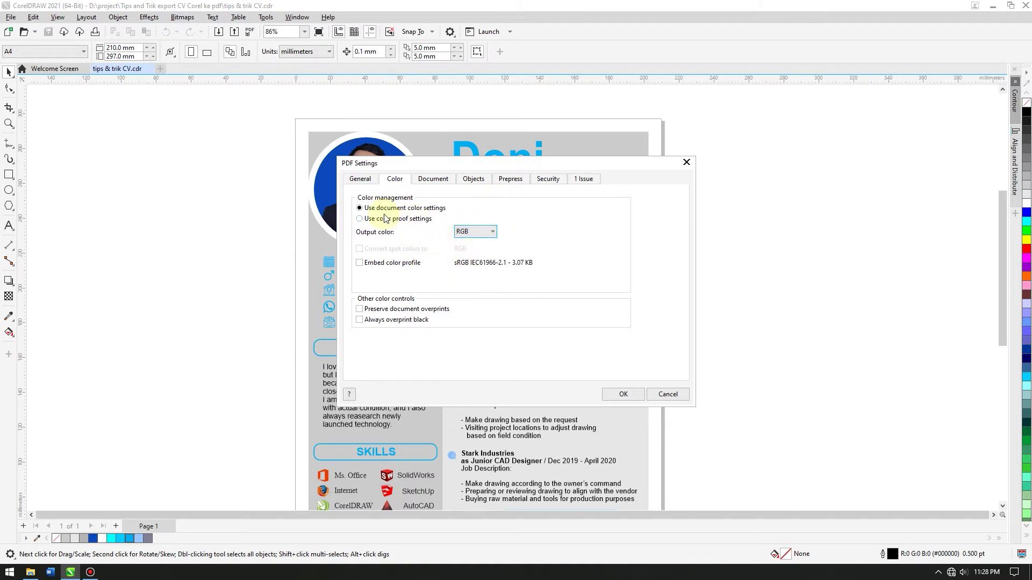
{"action": "left_click", "coordinate": [430, 182]}
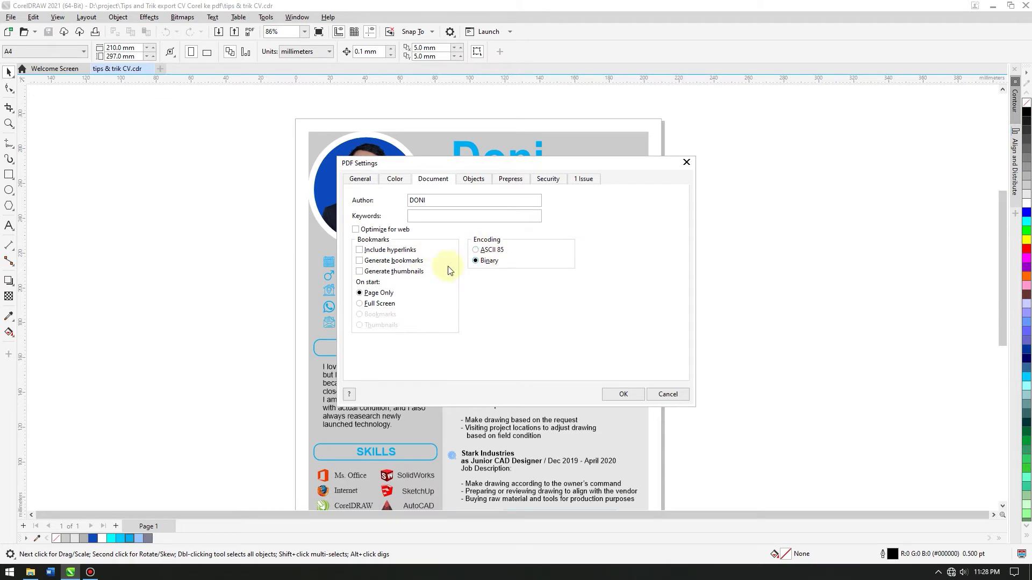
Step: Enter 10 dpi for the PDF's monochrome downsampling in the object settings
{"action": "left_click", "coordinate": [471, 182]}
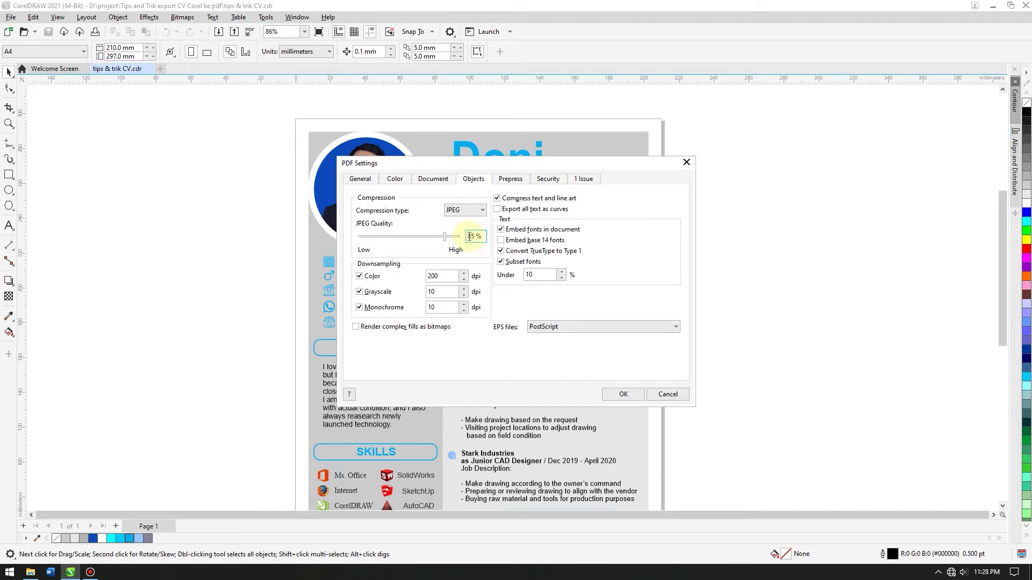
{"action": "left_click_drag", "start_coordinate": [463, 164], "coordinate": [585, 161]}
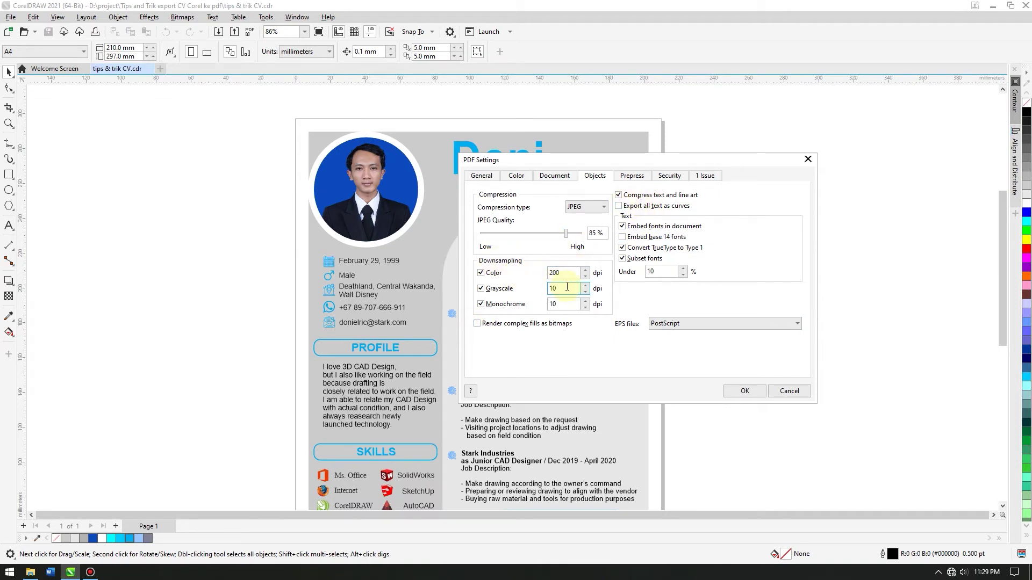
{"action": "double_click", "coordinate": [556, 303]}
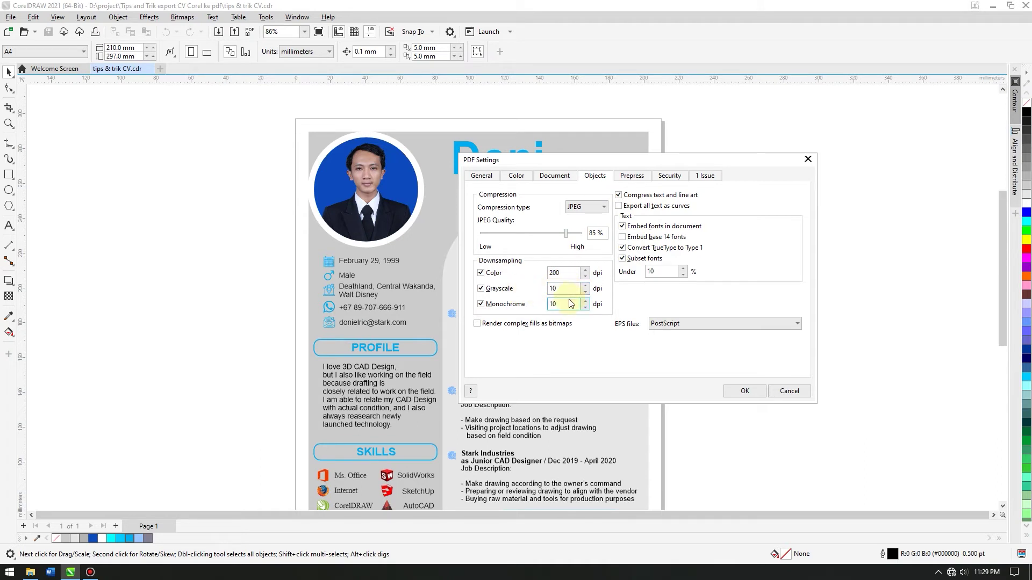
{"action": "key", "text": "BackSpace"}
{"action": "type", "text": "10"}
{"action": "left_click", "coordinate": [583, 273]}
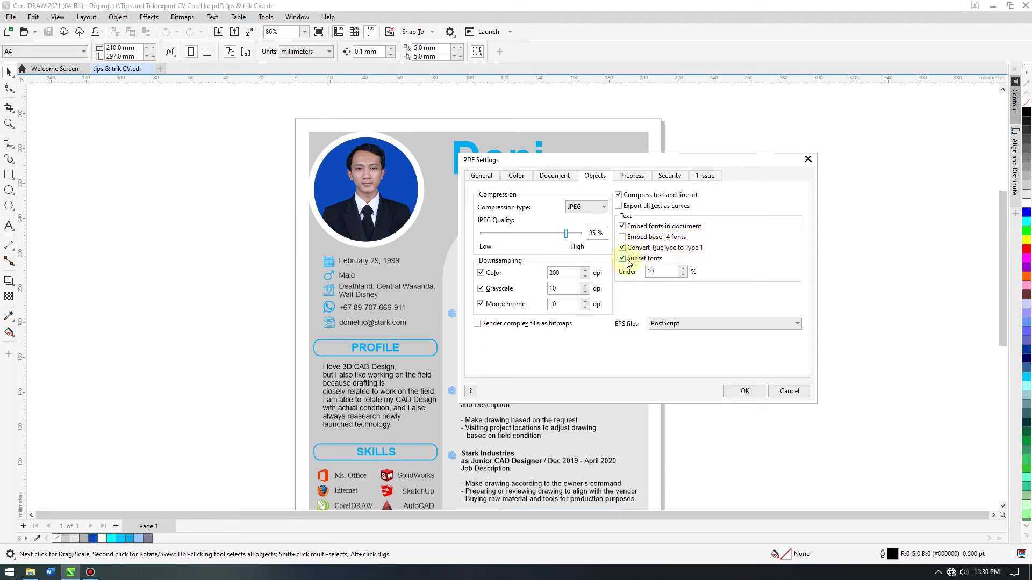
Step: Set the PDF's font subsetting threshold to under 60 %
{"action": "double_click", "coordinate": [669, 270]}
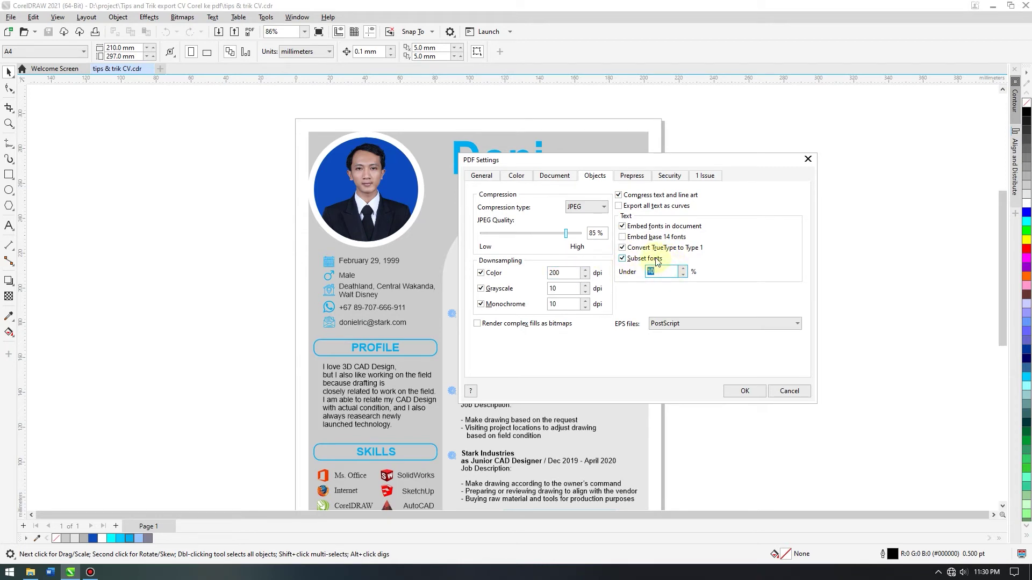
{"action": "type", "text": "50"}
{"action": "double_click", "coordinate": [657, 269]}
{"action": "type", "text": "6"}
{"action": "left_click", "coordinate": [640, 284]}
Step: Check the bleed limit, password security and preflight issue settings, and export the PDF
{"action": "left_click", "coordinate": [637, 177]}
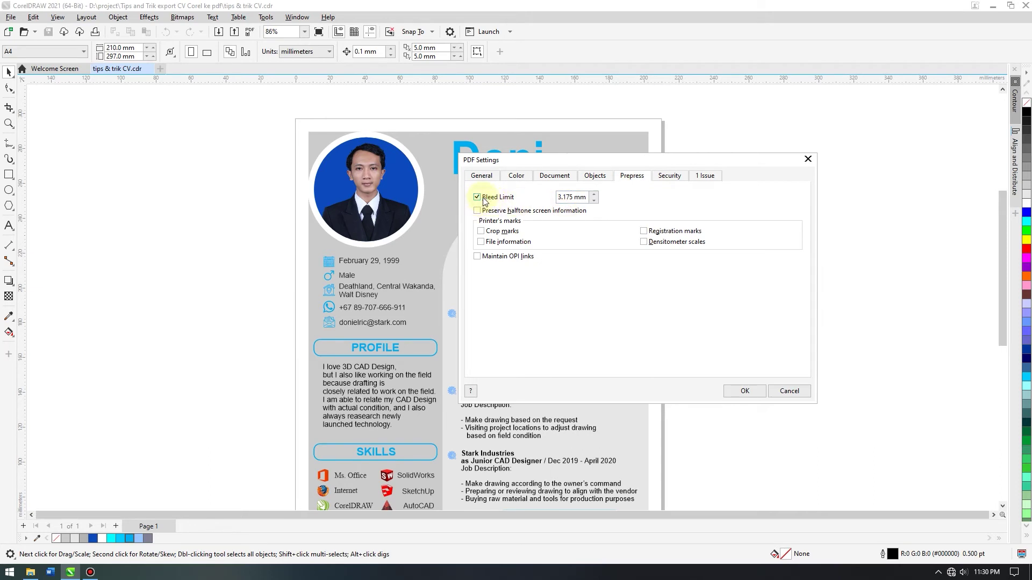
{"action": "left_click", "coordinate": [573, 197]}
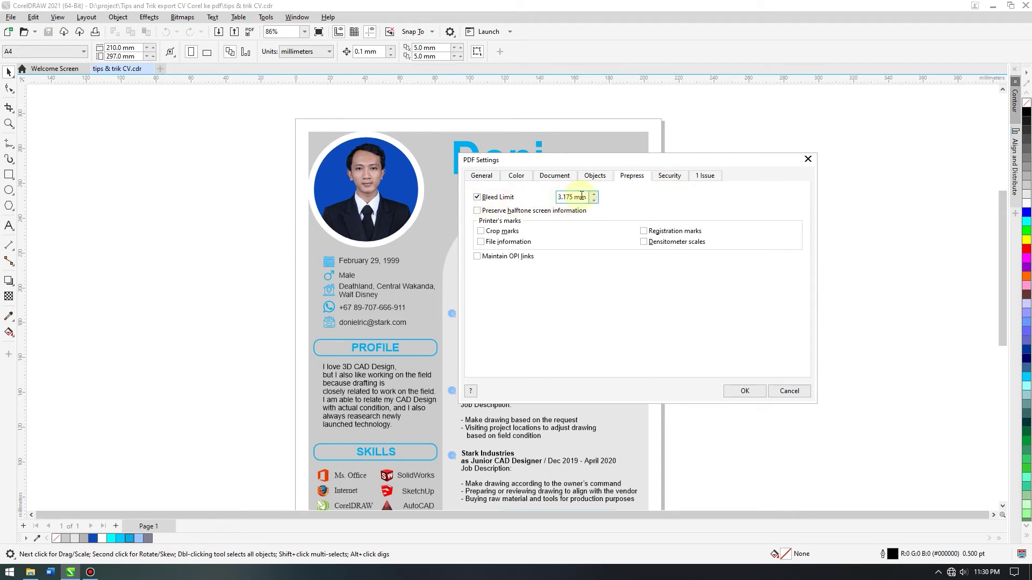
{"action": "left_click", "coordinate": [670, 176]}
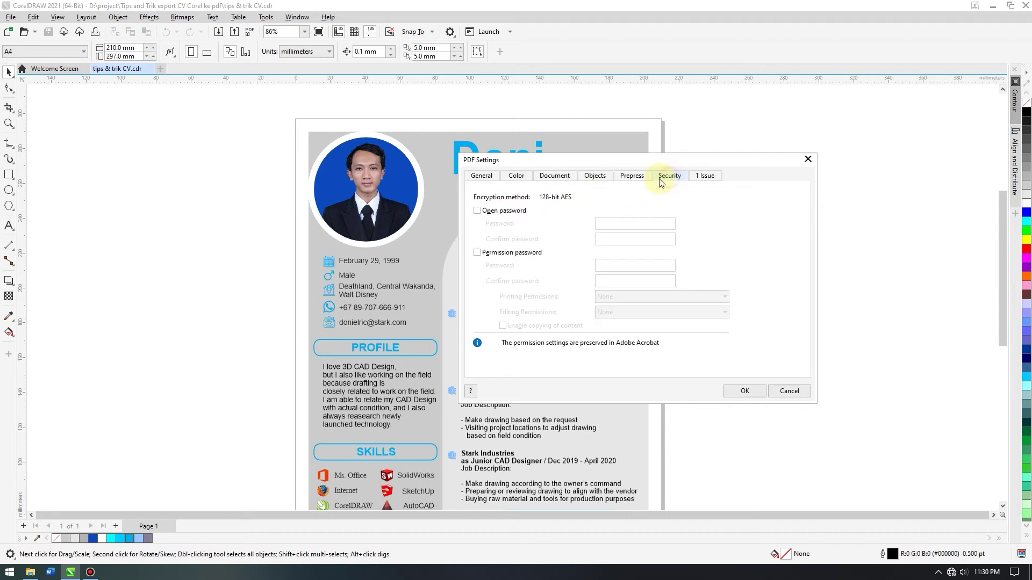
{"action": "left_click", "coordinate": [706, 177]}
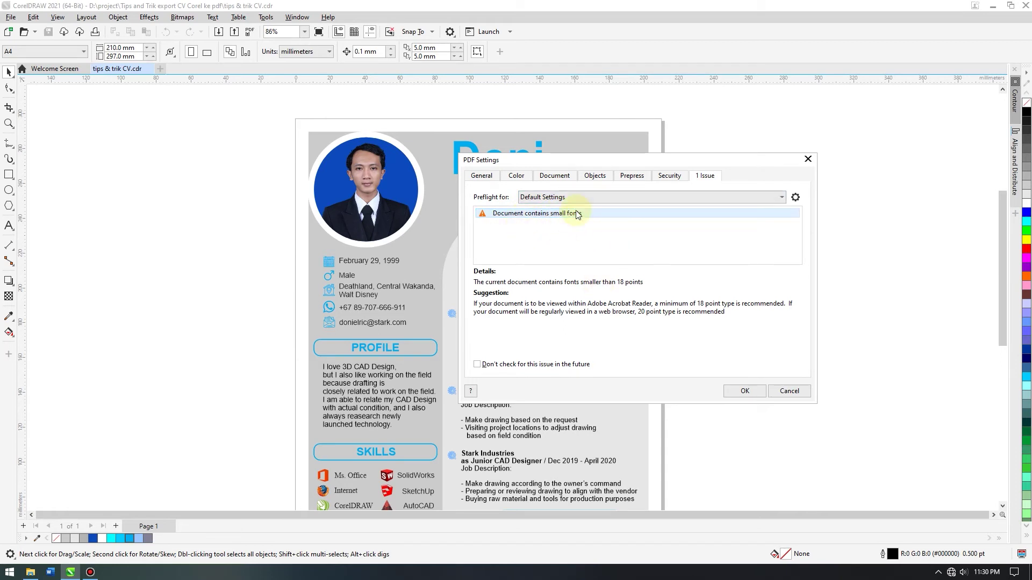
{"action": "left_click", "coordinate": [745, 391]}
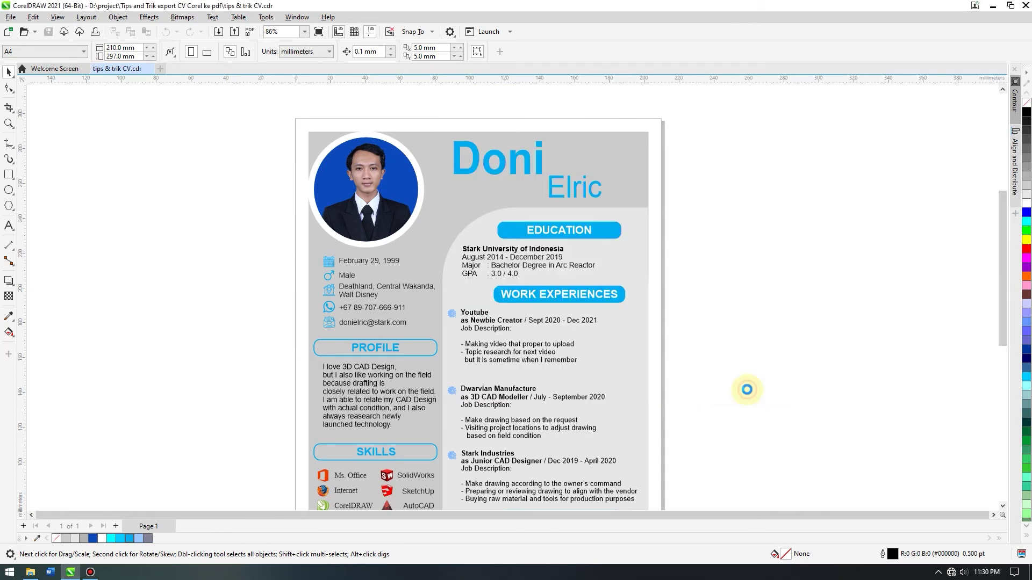
Step: Check the file size of the exported "tips & trik CV" PDF in the Pictures folder in File Explorer, and return to CorelDRAW
{"action": "left_click", "coordinate": [31, 572]}
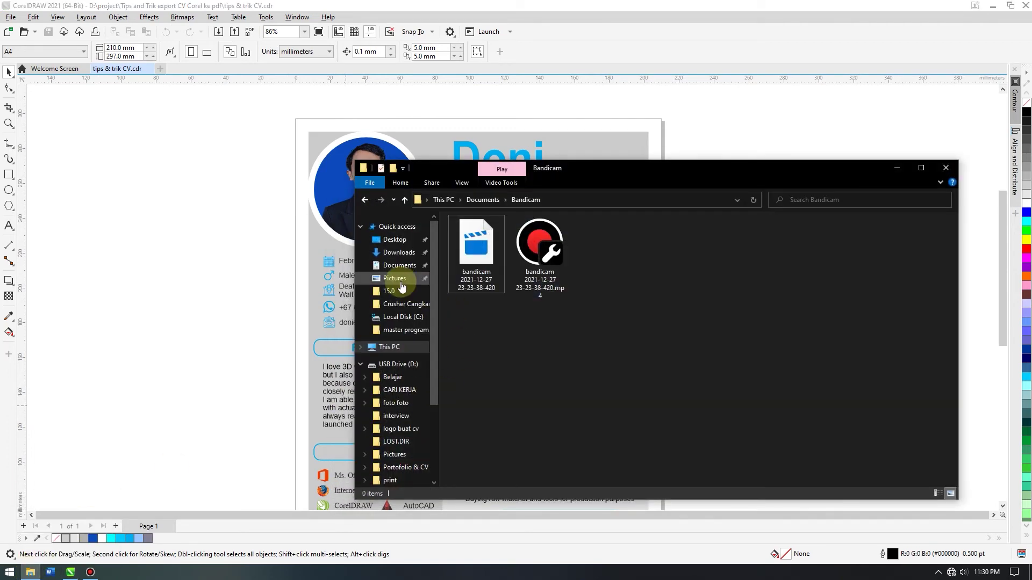
{"action": "left_click", "coordinate": [398, 280]}
{"action": "left_click", "coordinate": [571, 426]}
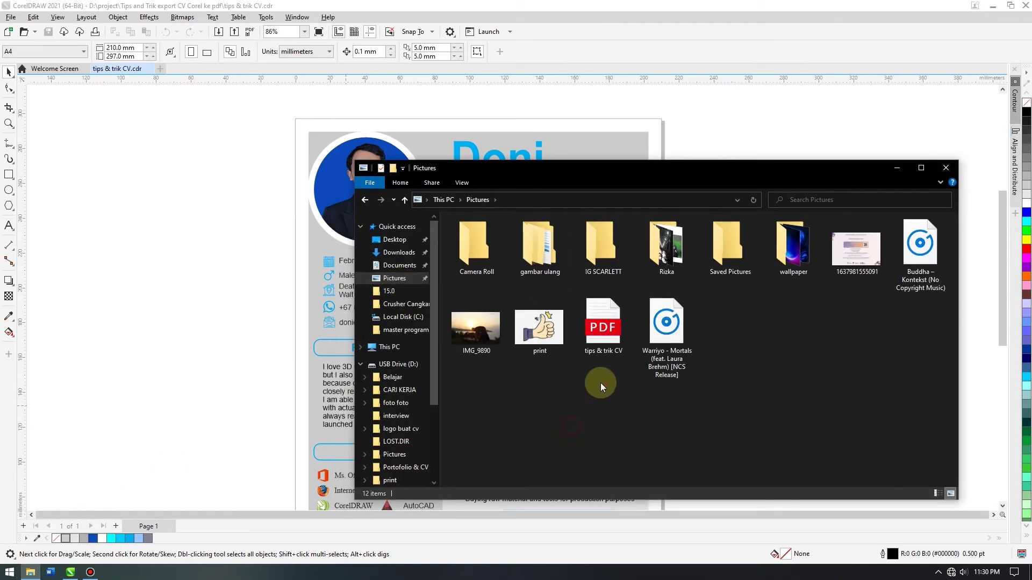
{"action": "left_click", "coordinate": [609, 327]}
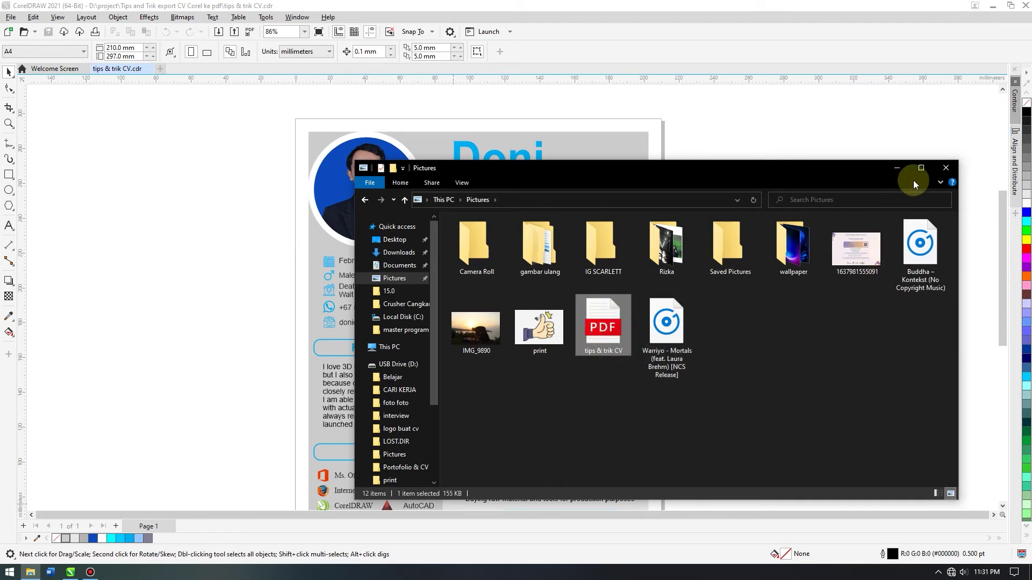
{"action": "left_click", "coordinate": [896, 170]}
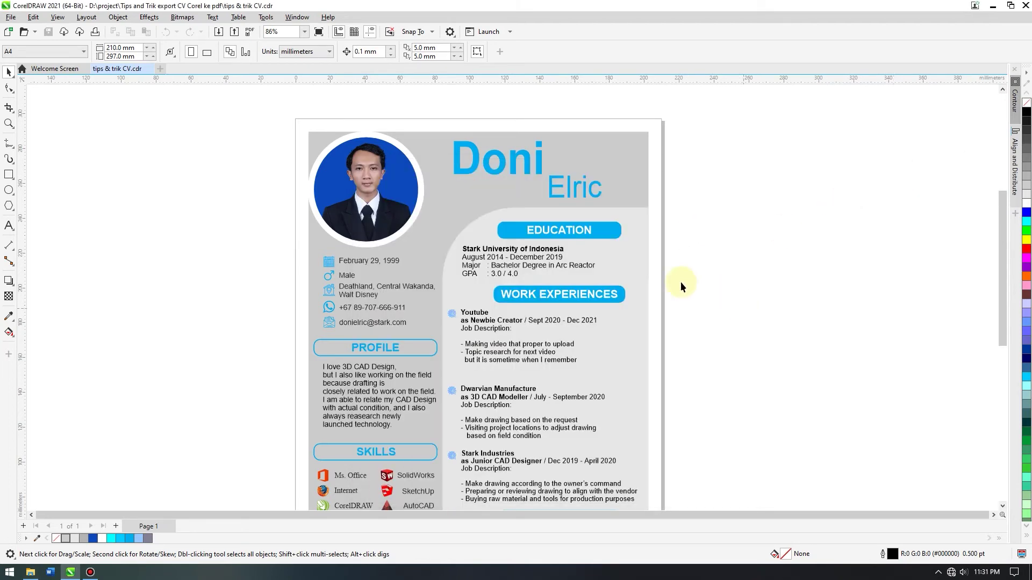
Step: Start another PDF export of the CV to the Pictures folder, named "tips & trik CV (2)"
{"action": "left_click", "coordinate": [11, 17]}
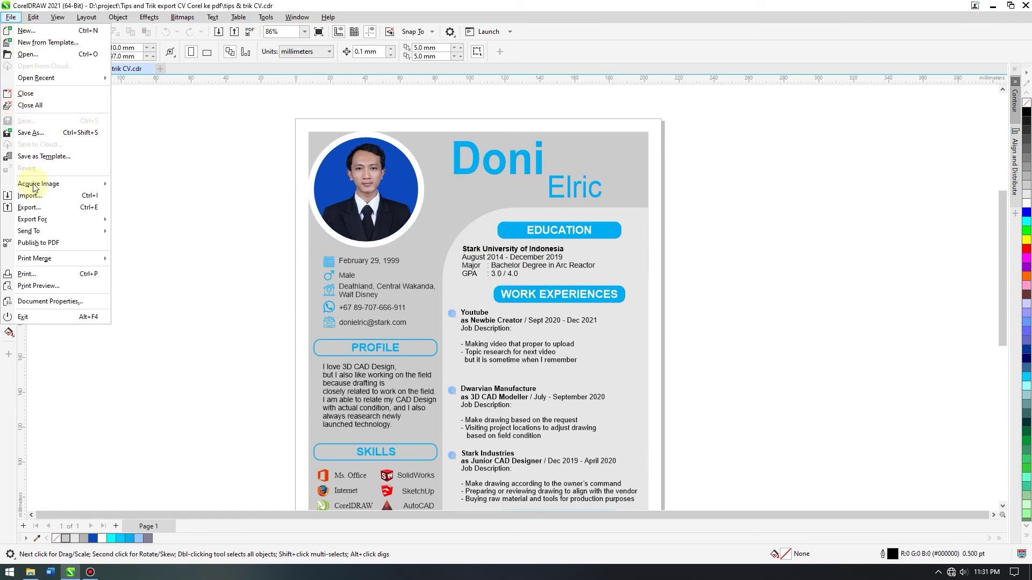
{"action": "left_click", "coordinate": [34, 207]}
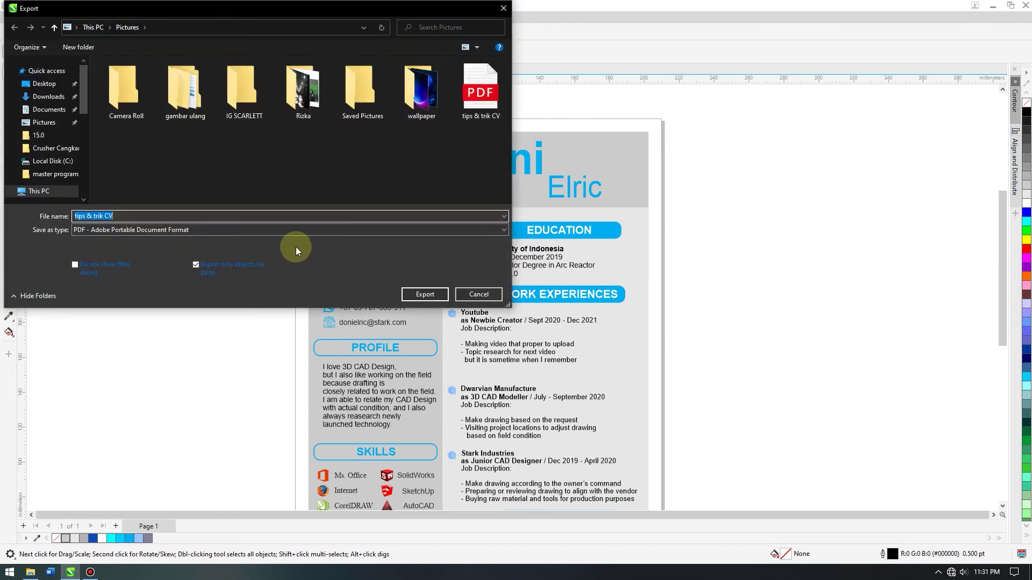
{"action": "left_click", "coordinate": [187, 216]}
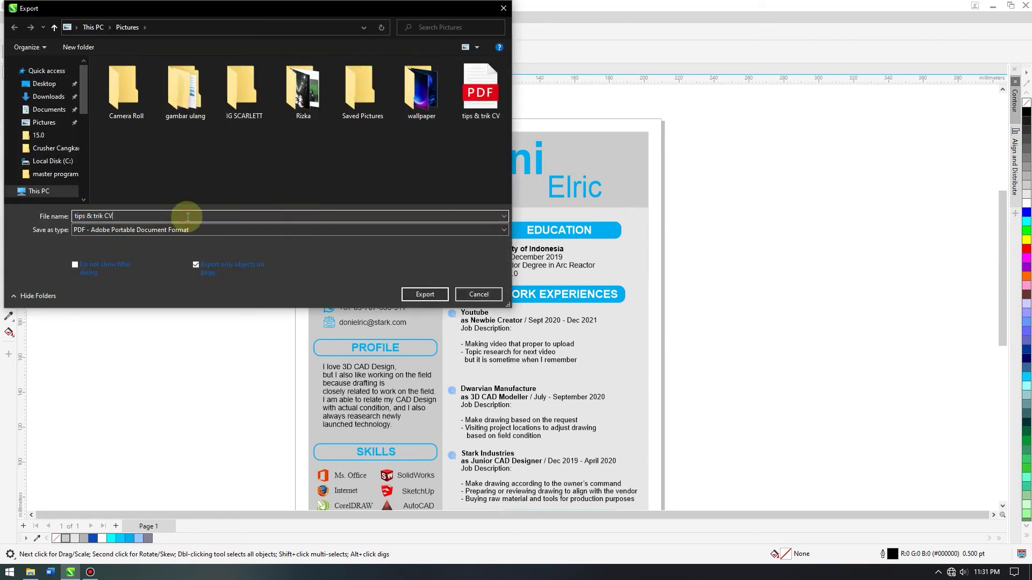
{"action": "type", "text": "()"}
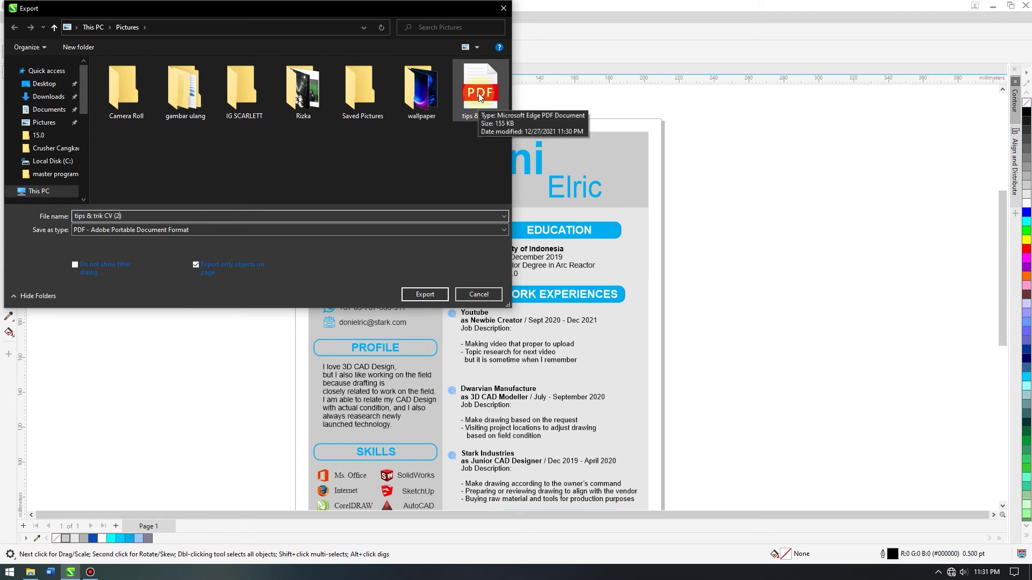
{"action": "left_click", "coordinate": [436, 267]}
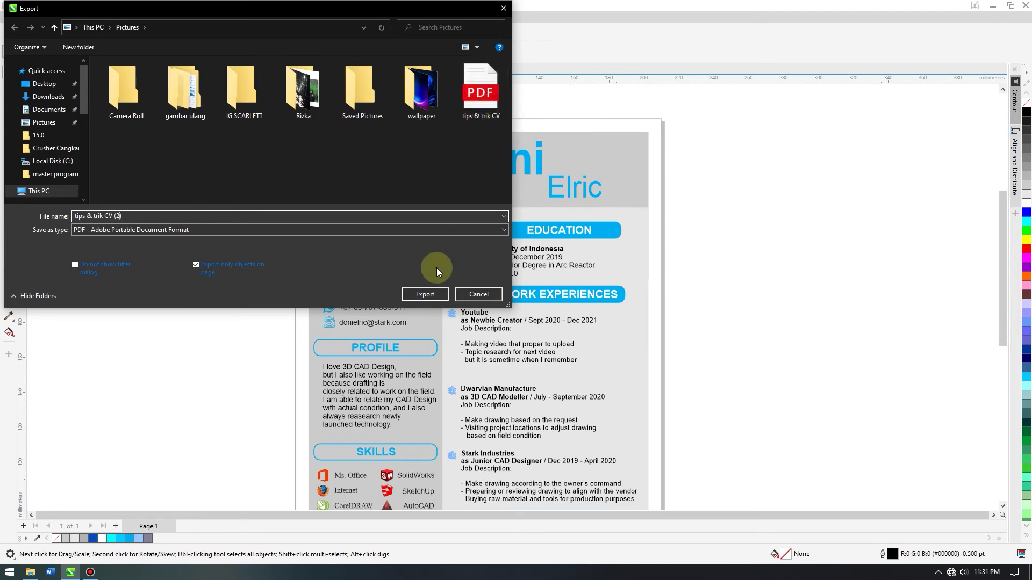
{"action": "left_click", "coordinate": [425, 294]}
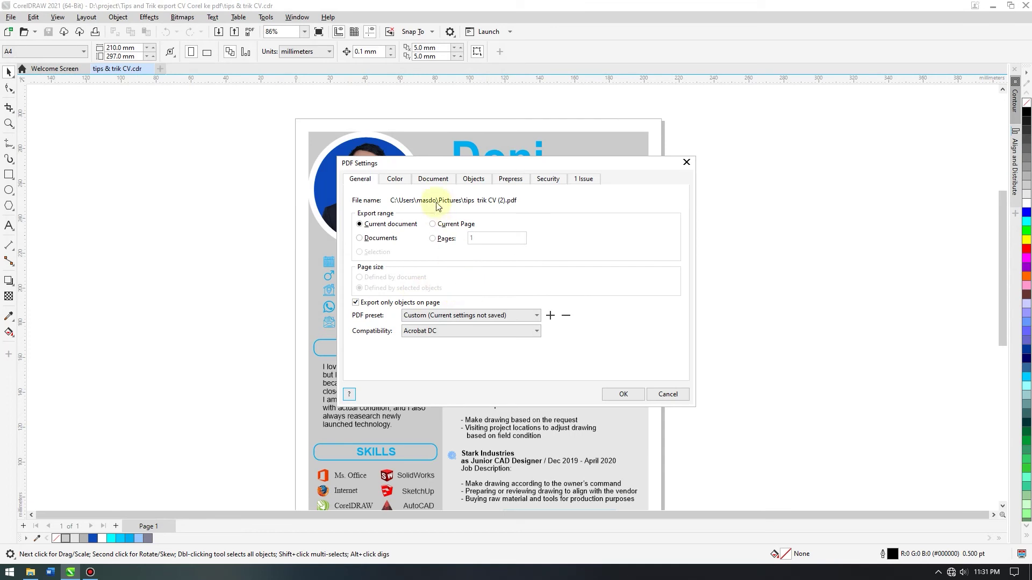
Step: Toggle the Subset fonts option in the PDF's object settings and export the second PDF
{"action": "left_click", "coordinate": [469, 181]}
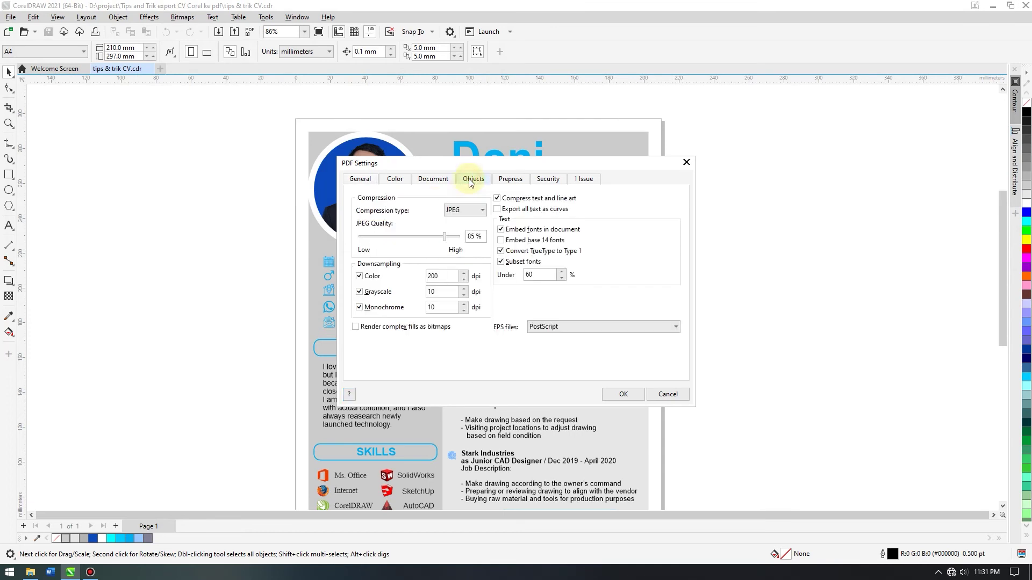
{"action": "left_click", "coordinate": [501, 262]}
{"action": "left_click", "coordinate": [501, 262]}
{"action": "left_click", "coordinate": [624, 394]}
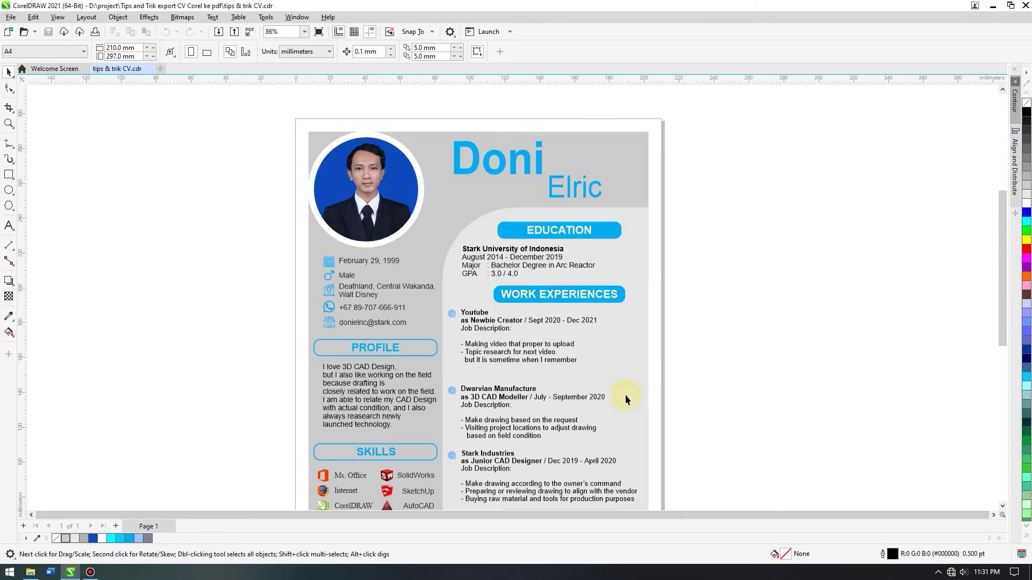
Step: Check the file size of "tips & trik CV (2)" in the Pictures folder in File Explorer
{"action": "left_click", "coordinate": [30, 572]}
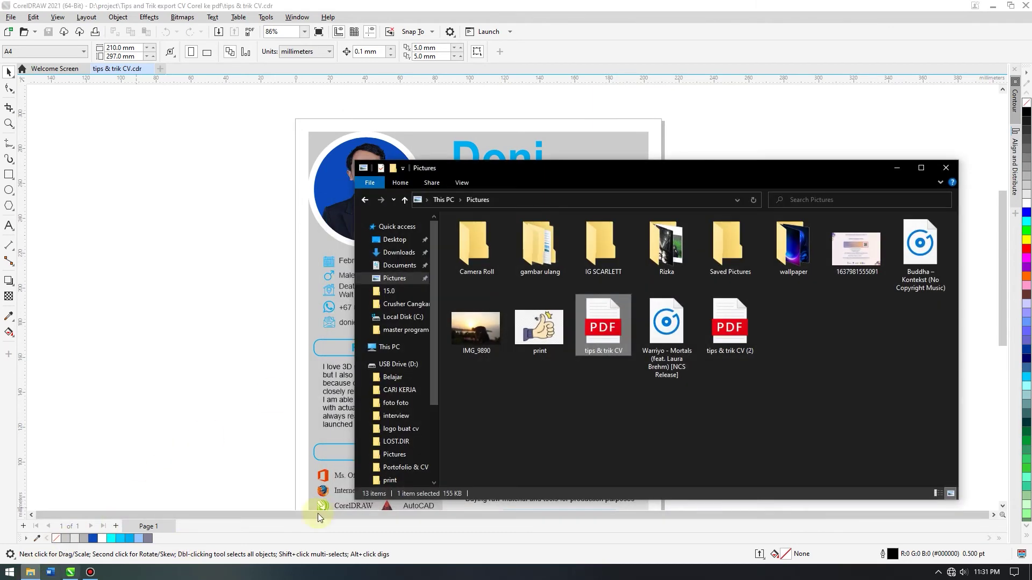
{"action": "left_click", "coordinate": [734, 330]}
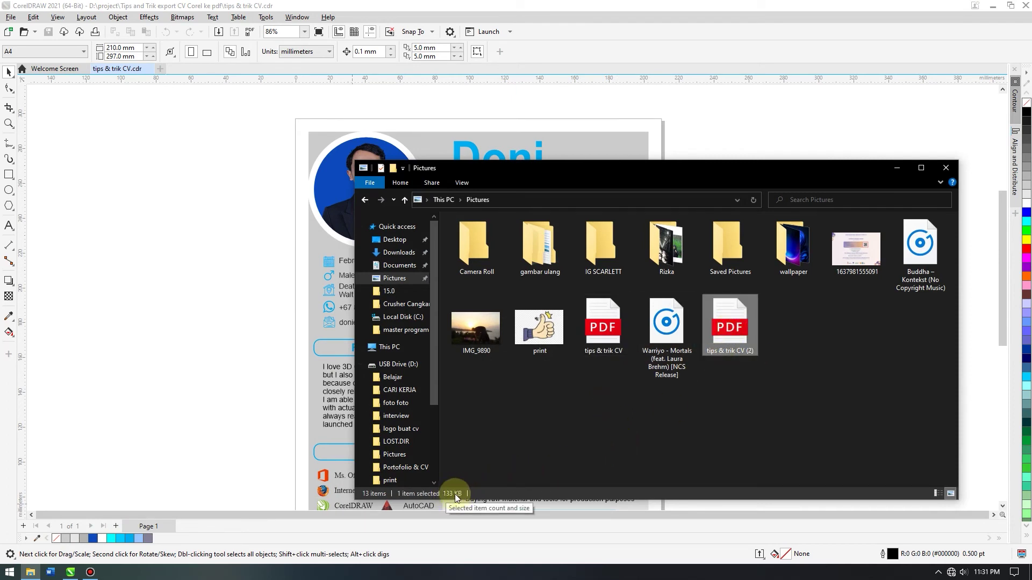
Step: Compare the file sizes of "tips & trik CV" and "tips & trik CV (2)" in the Pictures folder
{"action": "left_click_drag", "start_coordinate": [724, 172], "coordinate": [590, 109]}
{"action": "left_click", "coordinate": [468, 263]}
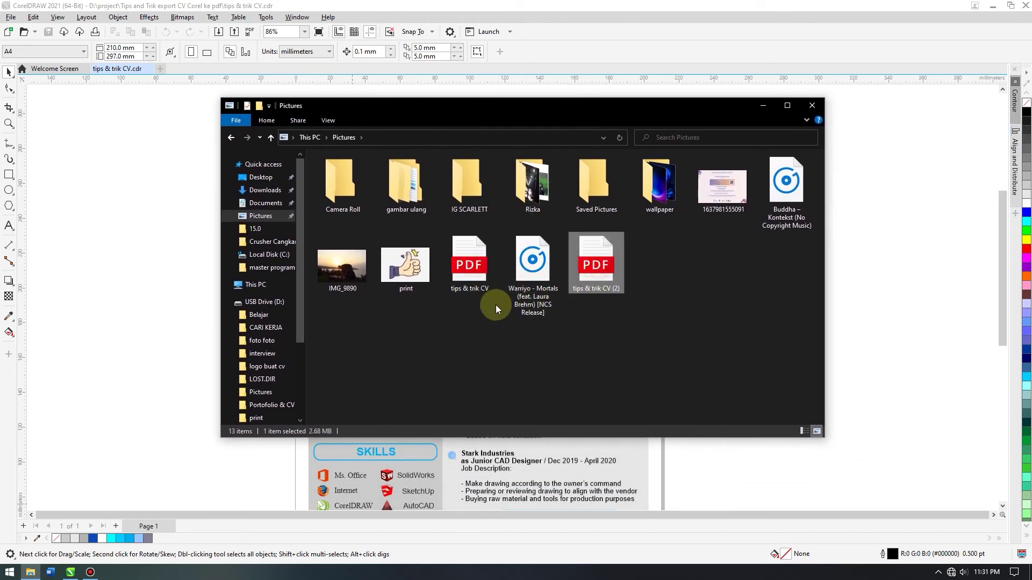
{"action": "left_click", "coordinate": [603, 286]}
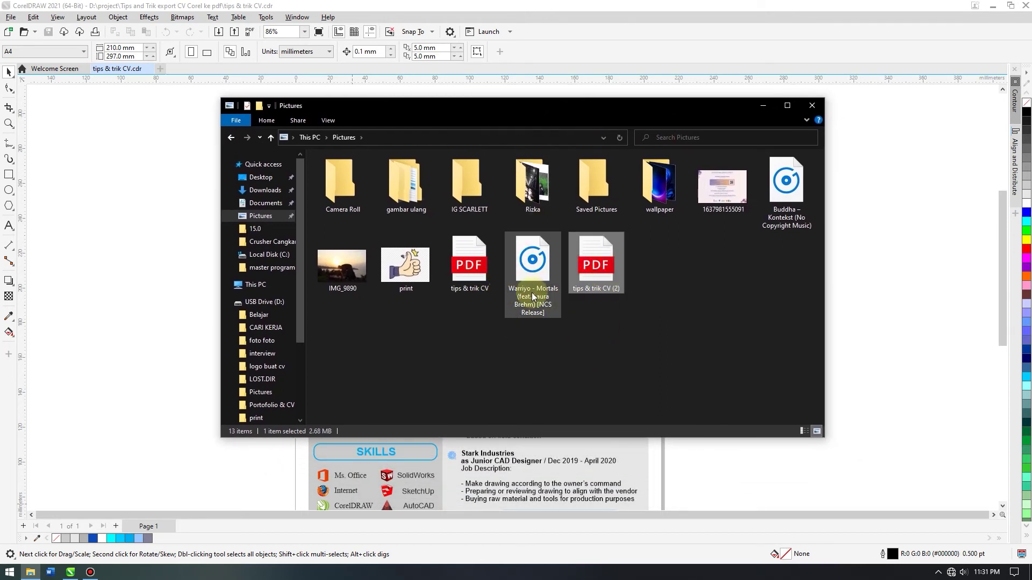
{"action": "left_click", "coordinate": [468, 263]}
{"action": "left_click", "coordinate": [581, 274]}
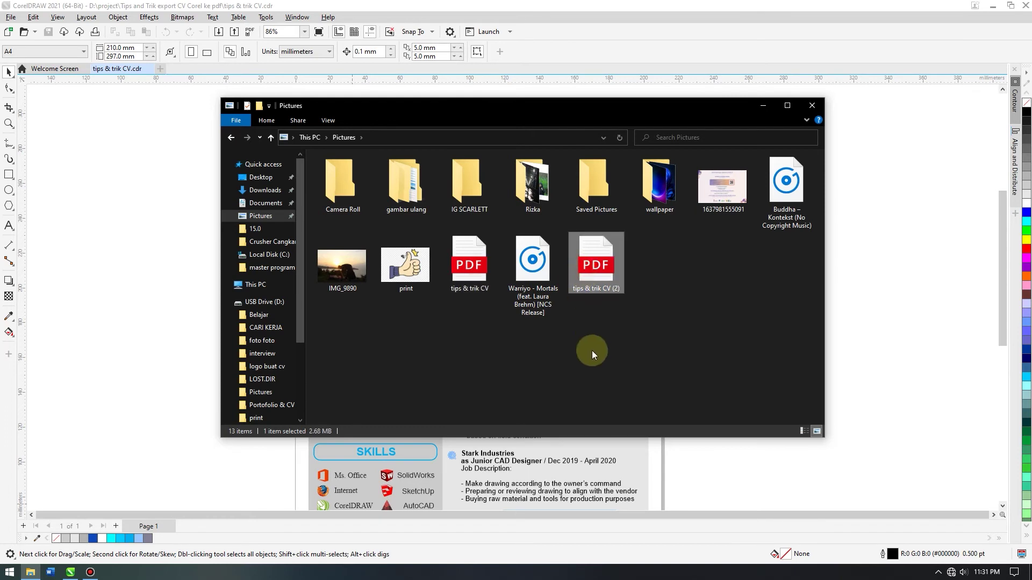
{"action": "left_click", "coordinate": [589, 326]}
{"action": "left_click", "coordinate": [468, 263]}
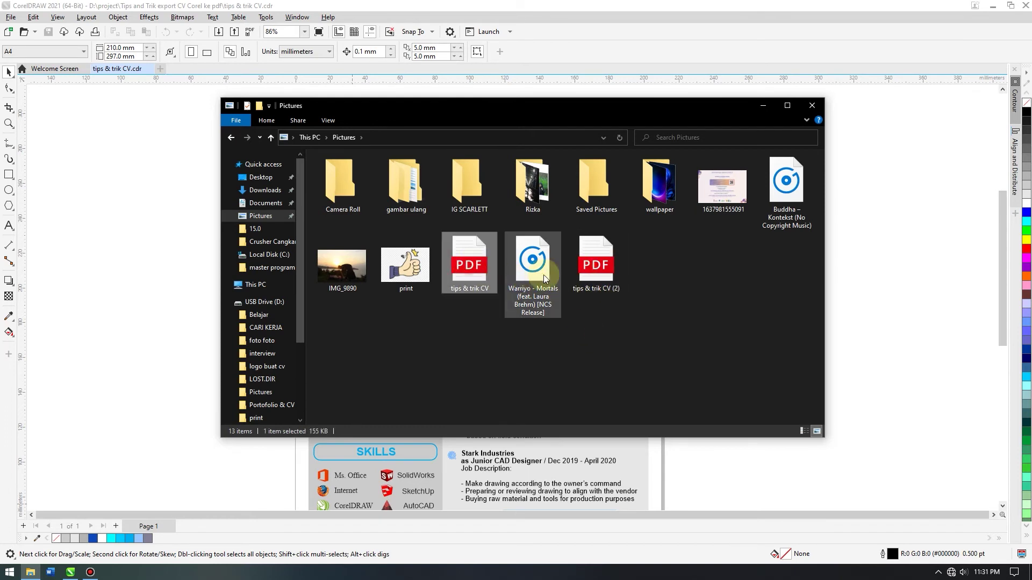
{"action": "left_click", "coordinate": [597, 268]}
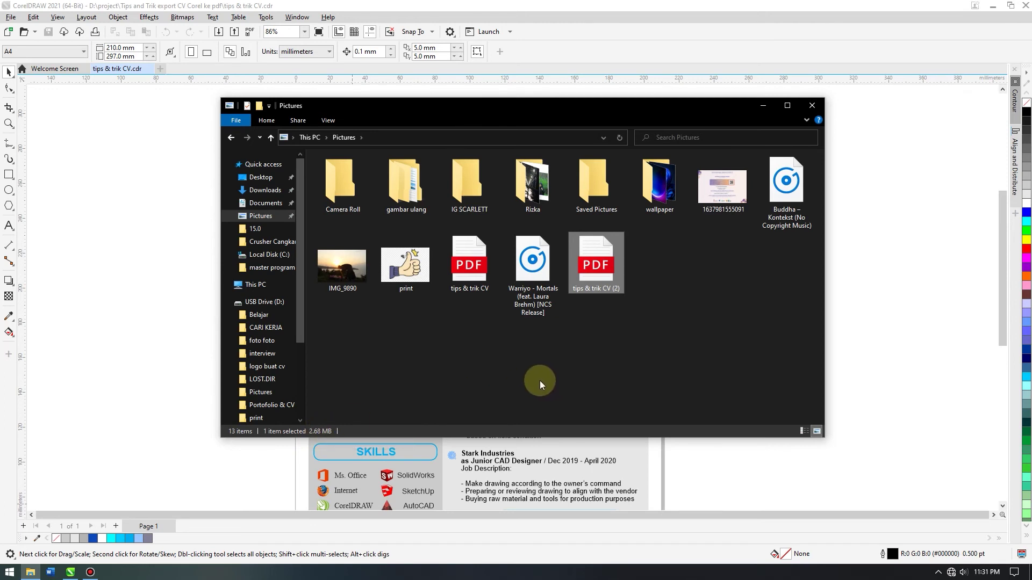
{"action": "left_click", "coordinate": [459, 262]}
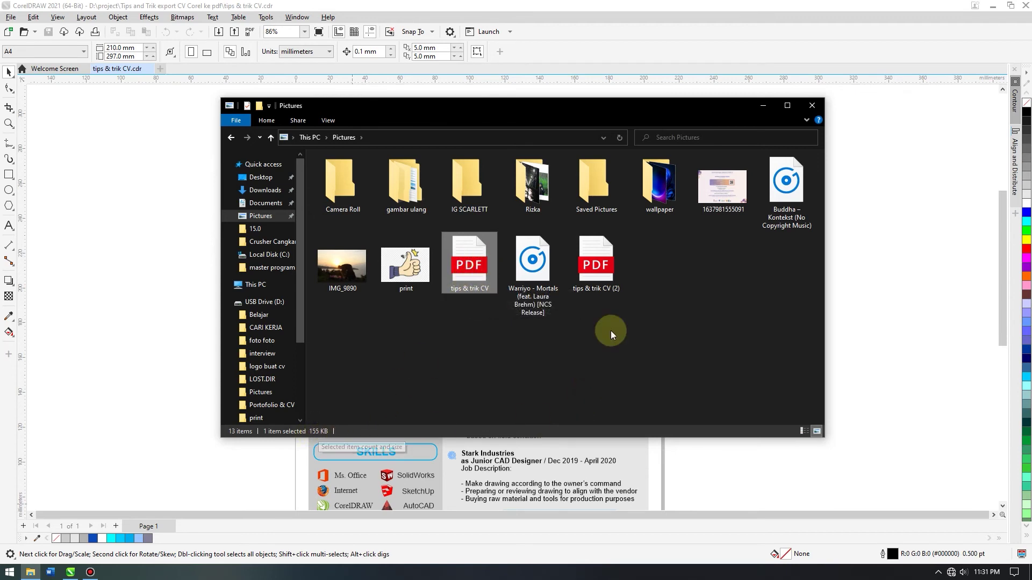
{"action": "left_click", "coordinate": [610, 284]}
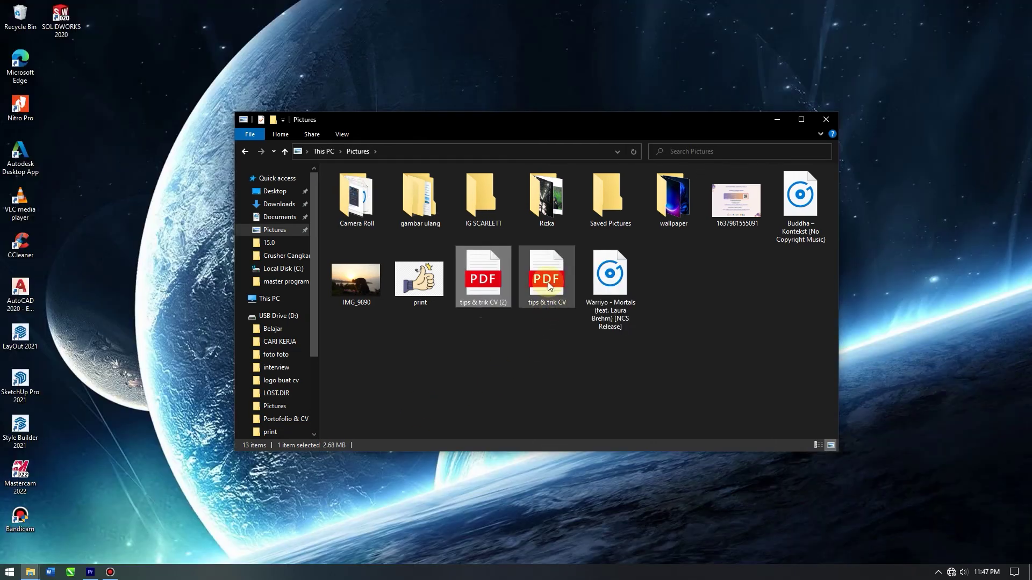
{"action": "left_click", "coordinate": [549, 285]}
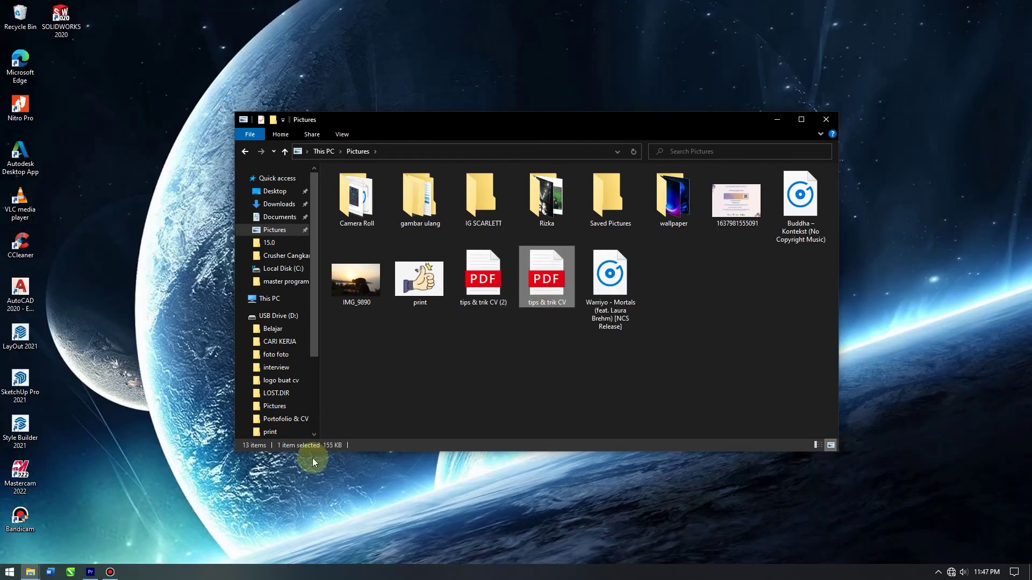
{"action": "left_click", "coordinate": [492, 282]}
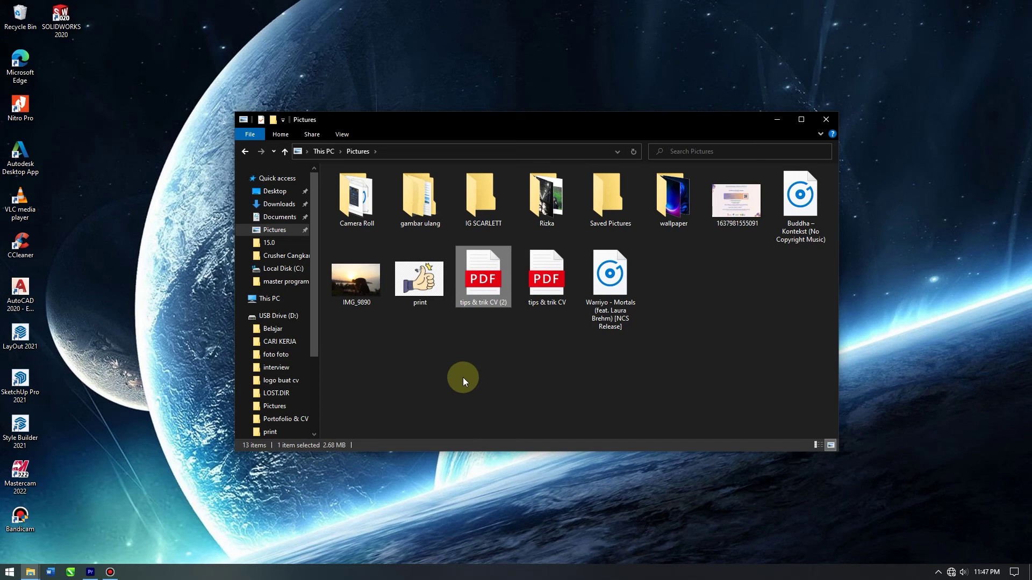
{"action": "left_click", "coordinate": [537, 370]}
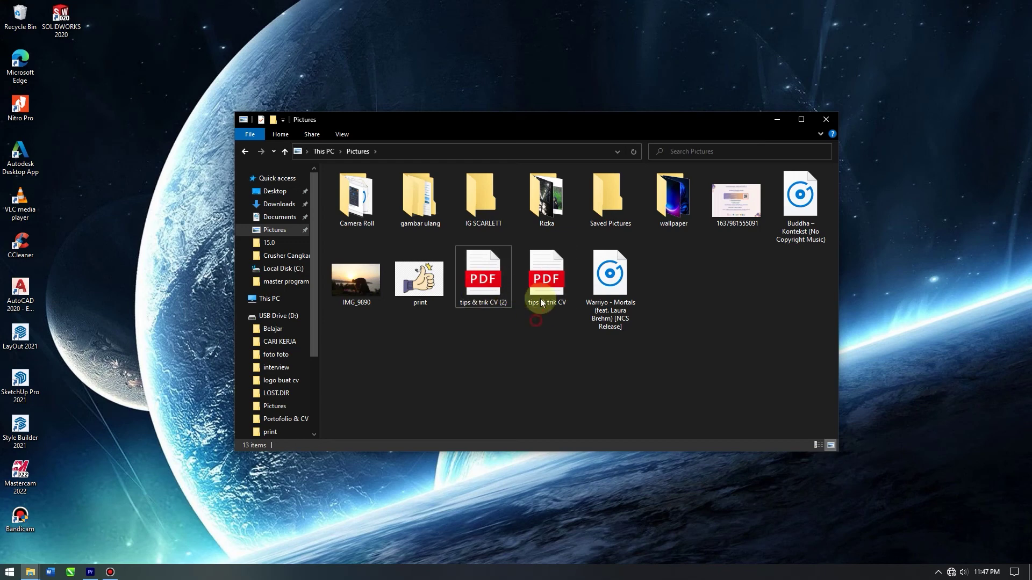
Step: Open the "tips & trik CV" PDF in Microsoft Edge and inspect its photo, text and icons up close down to the page end
{"action": "left_click", "coordinate": [539, 279]}
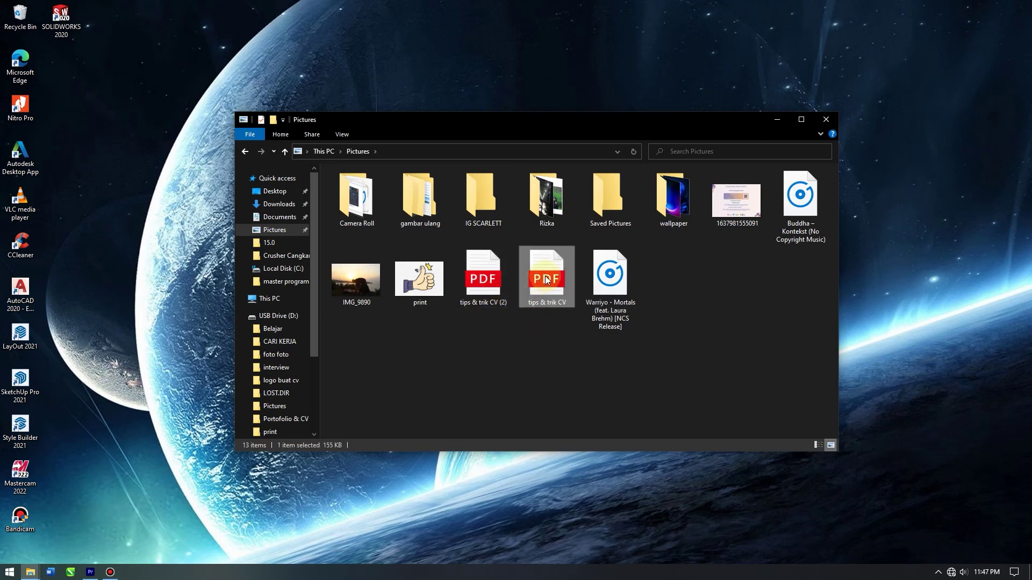
{"action": "double_click", "coordinate": [546, 279]}
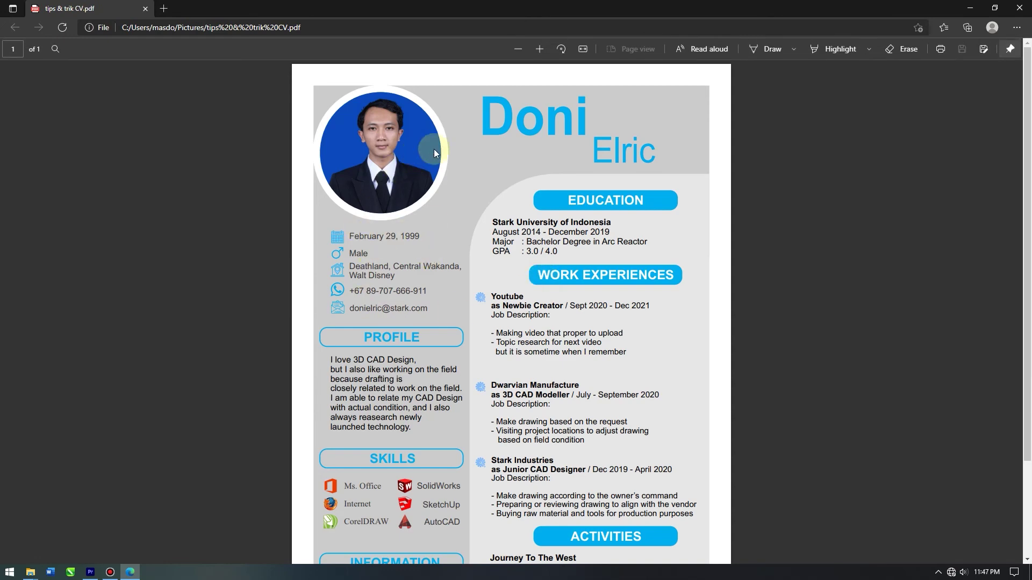
{"action": "left_click", "coordinate": [539, 49]}
{"action": "left_click", "coordinate": [540, 49]}
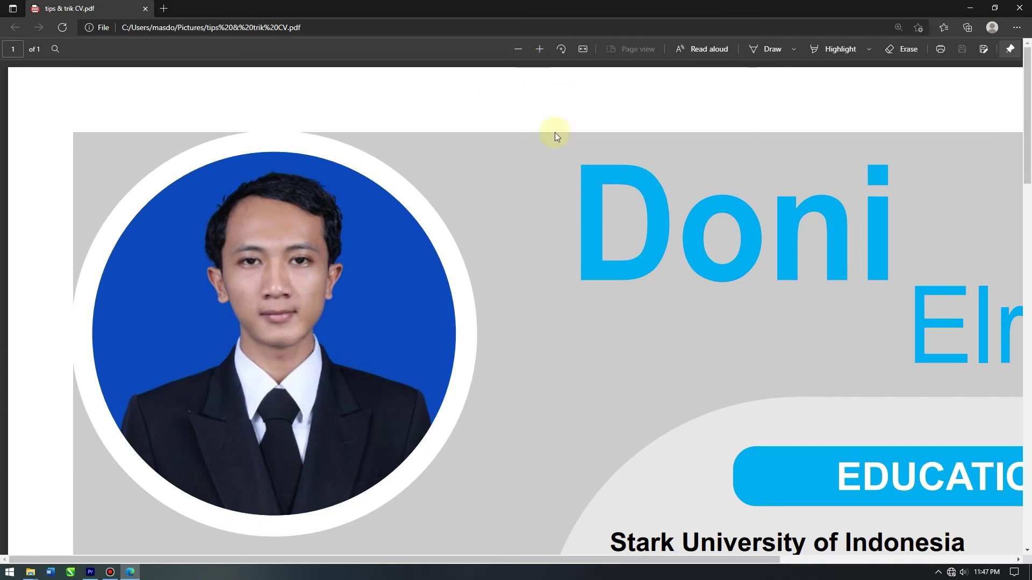
{"action": "scroll", "coordinate": [587, 219], "scroll_direction": "down", "scroll_amount": 7}
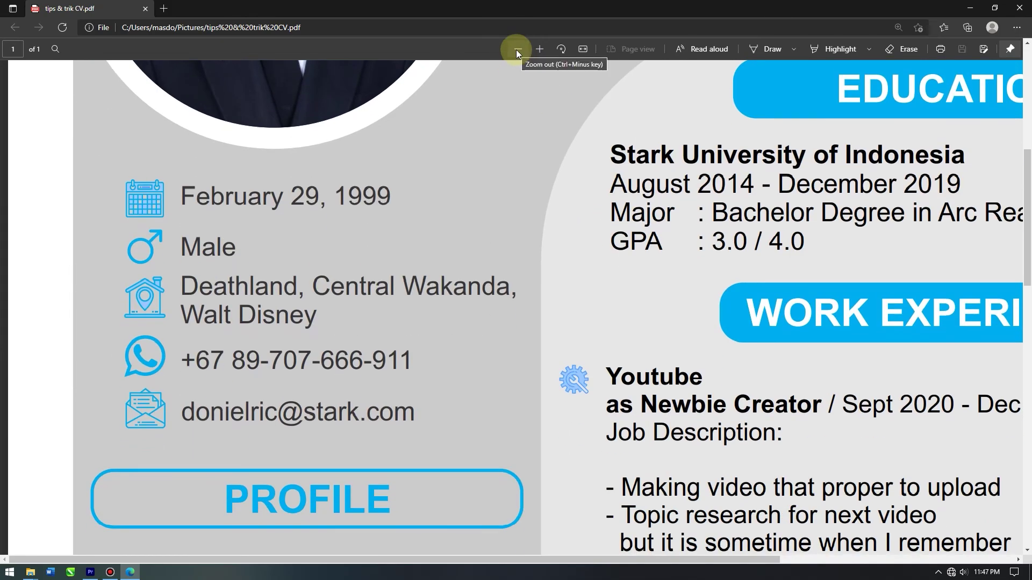
{"action": "left_click", "coordinate": [516, 50]}
{"action": "left_click", "coordinate": [516, 50]}
{"action": "scroll", "coordinate": [509, 428], "scroll_direction": "down", "scroll_amount": 7}
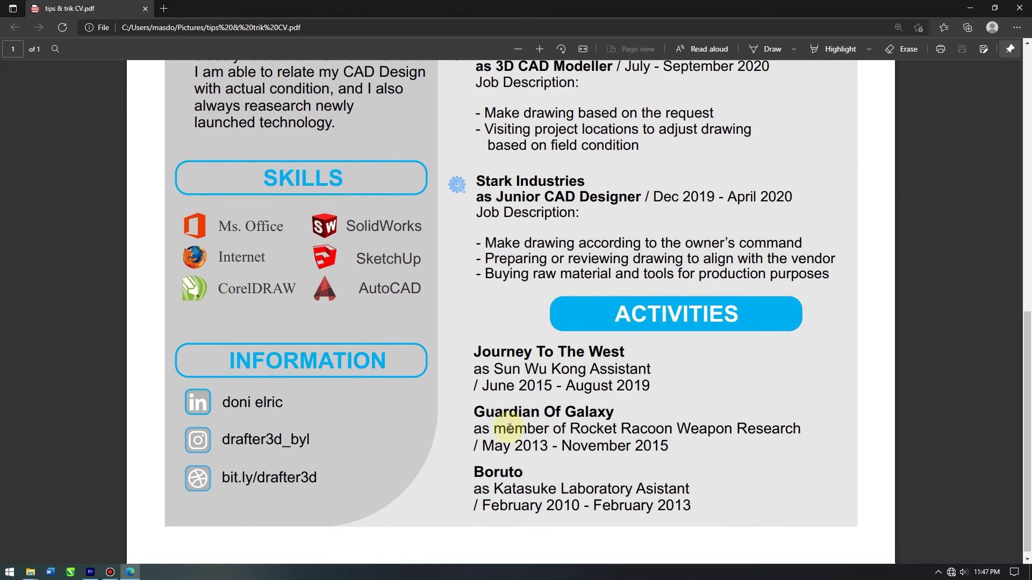
{"action": "scroll", "coordinate": [510, 428], "scroll_direction": "up", "scroll_amount": 8}
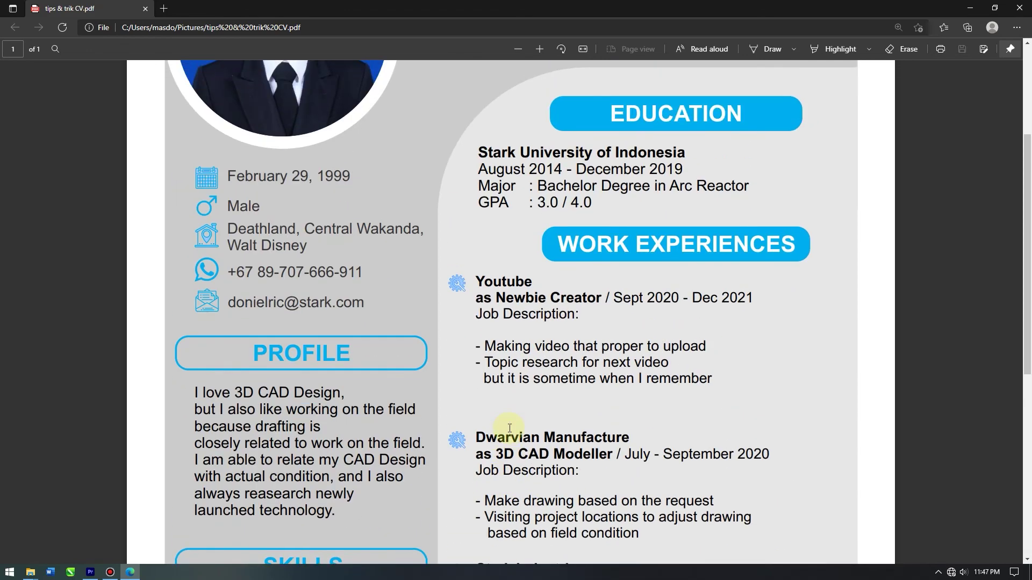
{"action": "scroll", "coordinate": [509, 428], "scroll_direction": "up", "scroll_amount": 3}
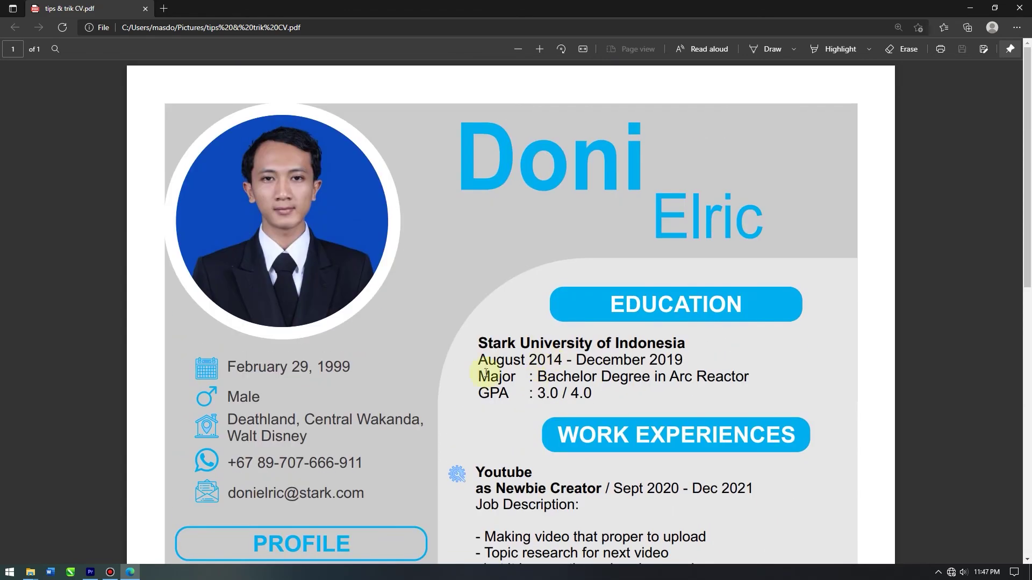
{"action": "left_click", "coordinate": [518, 49]}
{"action": "left_click", "coordinate": [517, 50]}
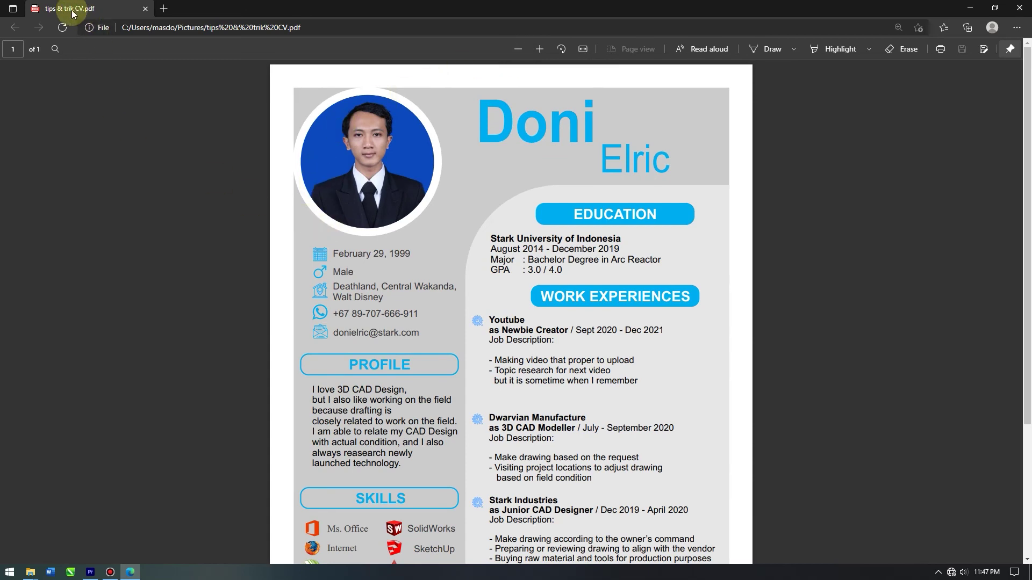
Step: Open "tips & trik CV (2)" from the Pictures folder in File Explorer and examine its photo and heading enlarged in Edge
{"action": "left_click", "coordinate": [36, 570]}
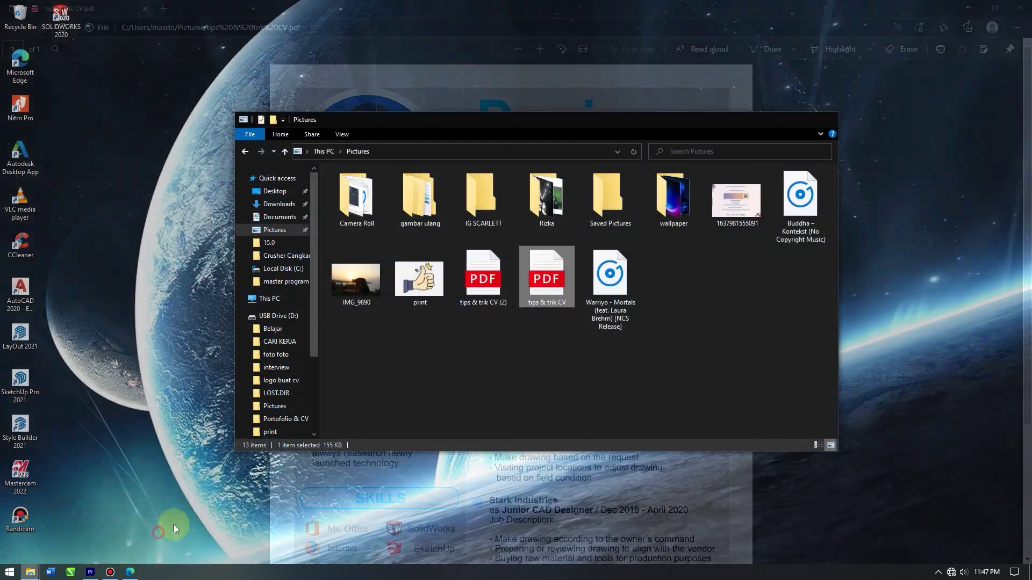
{"action": "left_click", "coordinate": [173, 524]}
{"action": "left_click", "coordinate": [486, 278]}
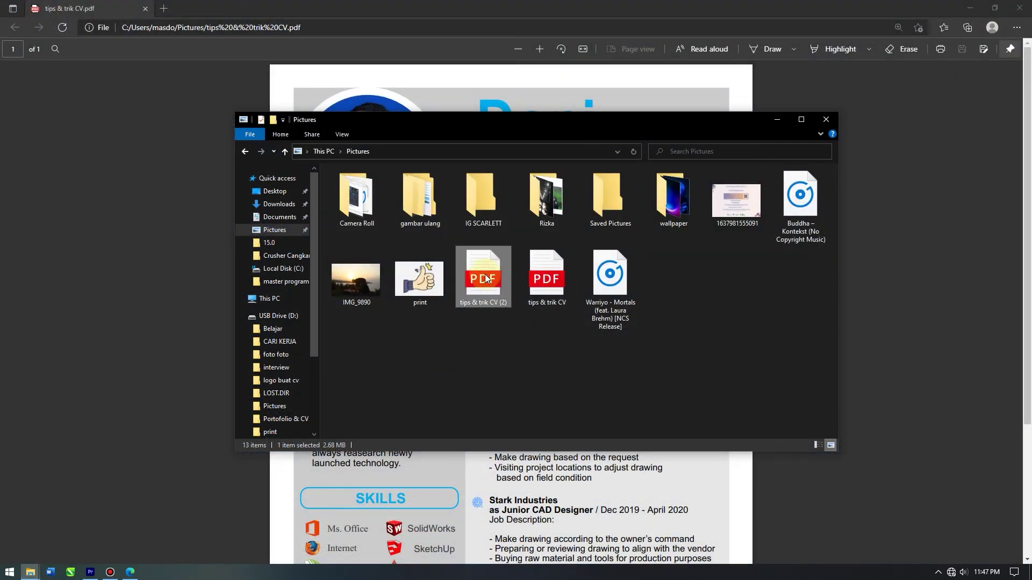
{"action": "double_click", "coordinate": [485, 278]}
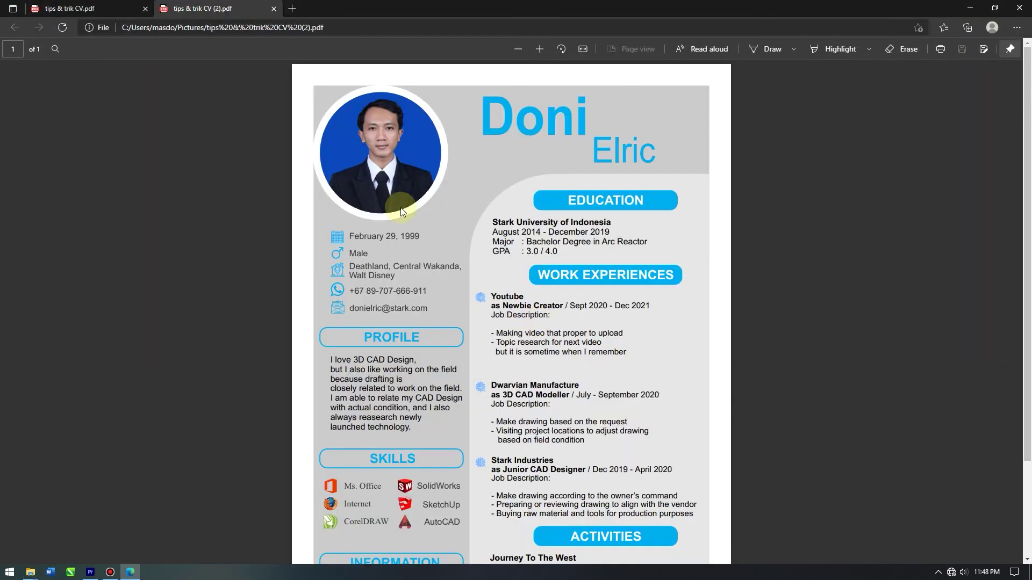
{"action": "left_click", "coordinate": [540, 49]}
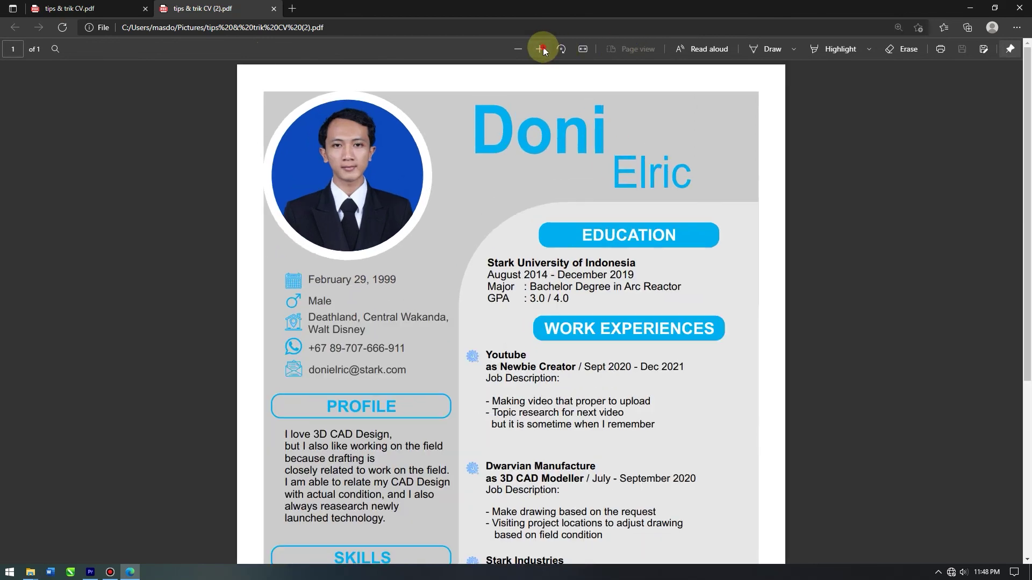
{"action": "left_click", "coordinate": [540, 48]}
{"action": "left_click", "coordinate": [540, 49]}
{"action": "left_click", "coordinate": [539, 49]}
{"action": "left_click", "coordinate": [540, 49]}
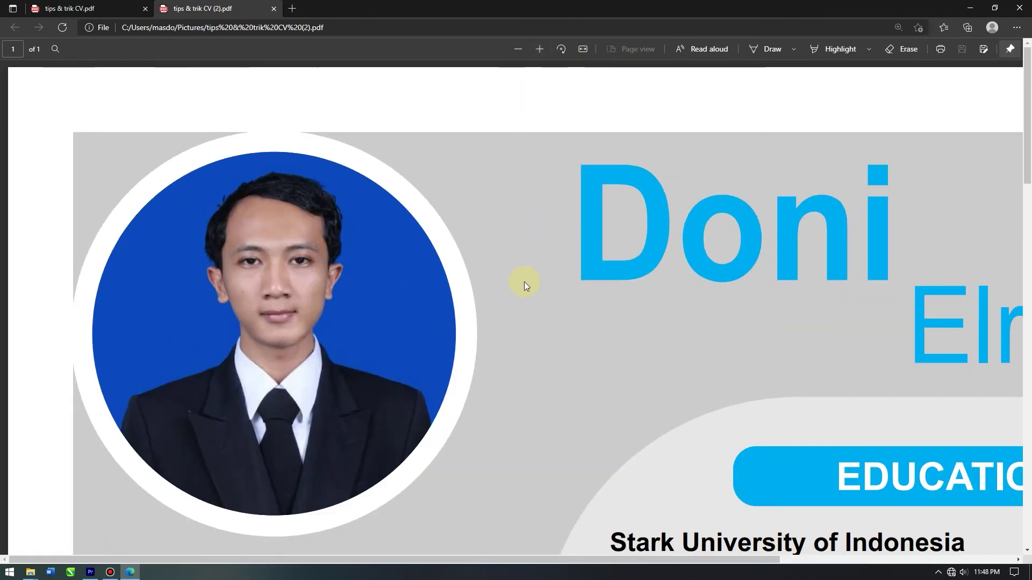
Step: Compare the photo and heading quality of the two open PDFs at the same magnification
{"action": "left_click", "coordinate": [111, 4]}
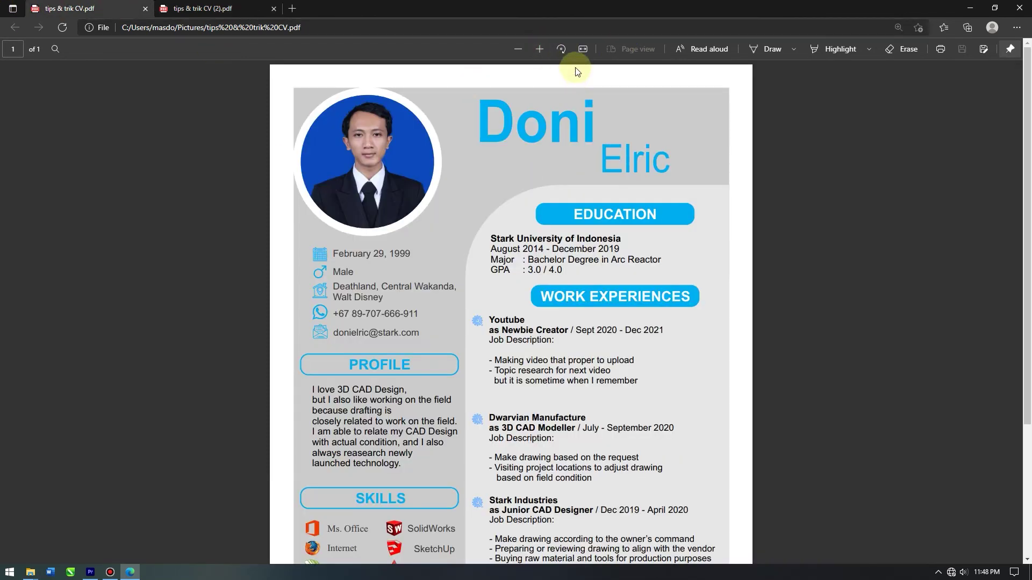
{"action": "left_click", "coordinate": [540, 49]}
{"action": "left_click", "coordinate": [539, 49]}
{"action": "left_click", "coordinate": [539, 48]}
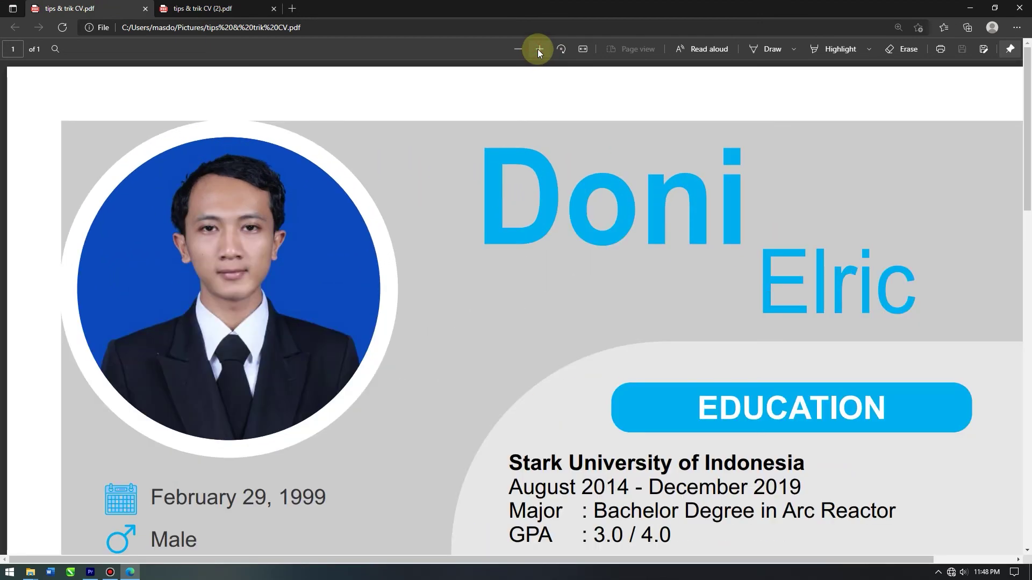
{"action": "left_click", "coordinate": [539, 48]}
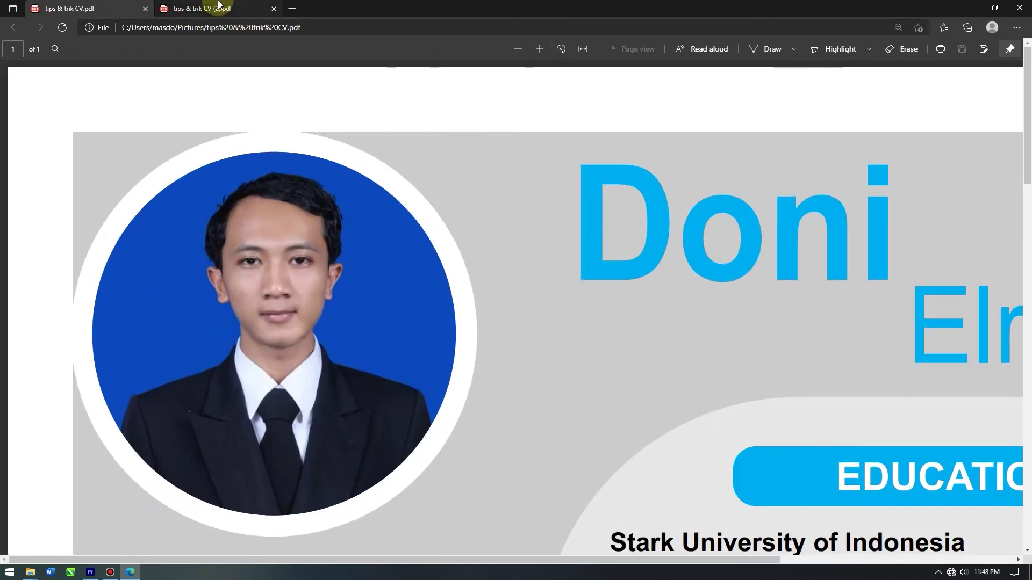
{"action": "left_click", "coordinate": [217, 7]}
{"action": "left_click", "coordinate": [108, 7]}
{"action": "left_click", "coordinate": [204, 6]}
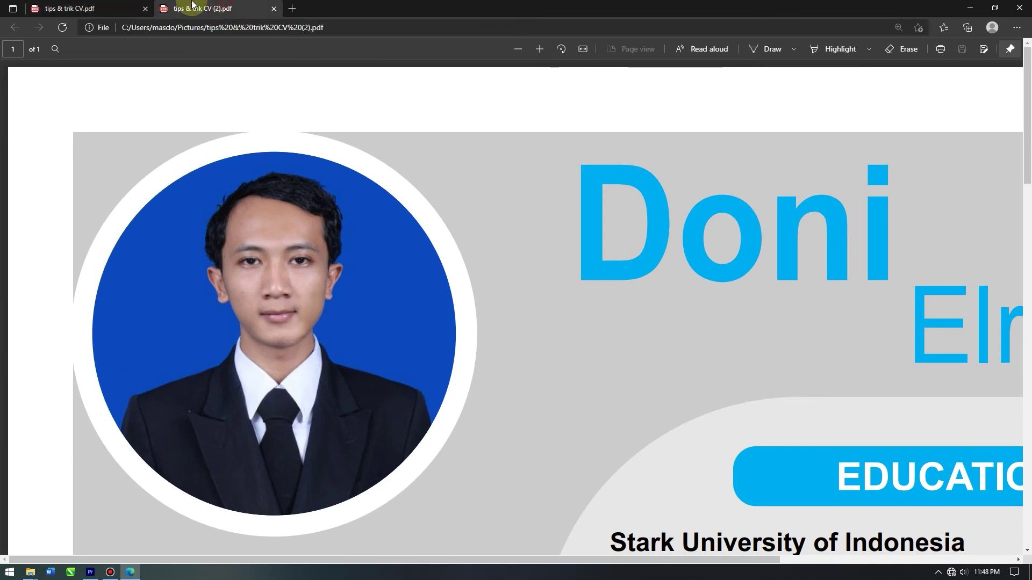
{"action": "left_click", "coordinate": [139, 6]}
{"action": "left_click", "coordinate": [228, 5]}
{"action": "left_click", "coordinate": [129, 8]}
{"action": "left_click", "coordinate": [225, 7]}
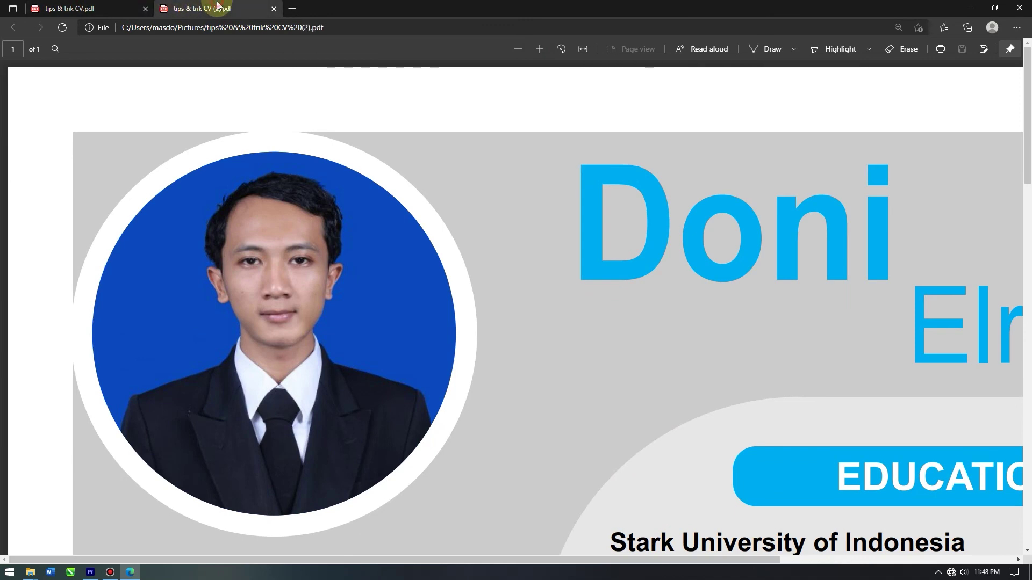
Step: Review the full page of "tips & trik CV (2)" at a smaller magnification, from the photo to the Activities section
{"action": "left_click", "coordinate": [517, 52]}
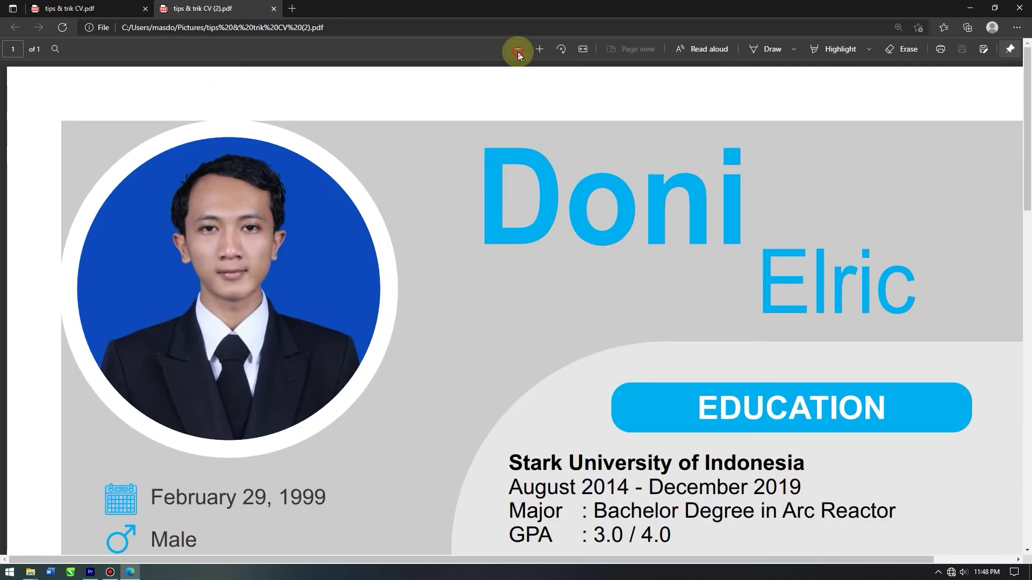
{"action": "left_click", "coordinate": [518, 52]}
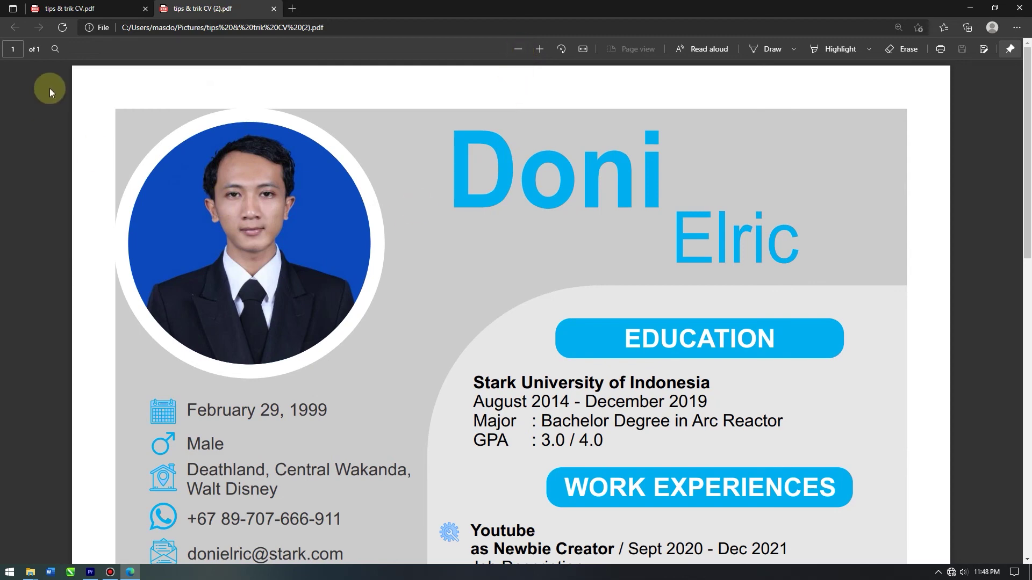
{"action": "left_click", "coordinate": [518, 51]}
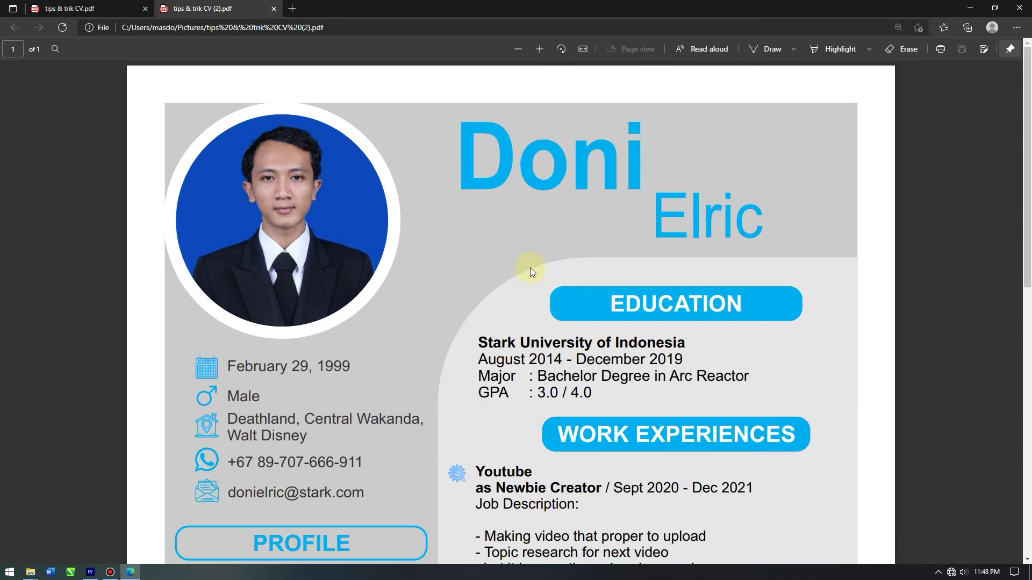
{"action": "left_click", "coordinate": [518, 52]}
{"action": "left_click", "coordinate": [518, 51]}
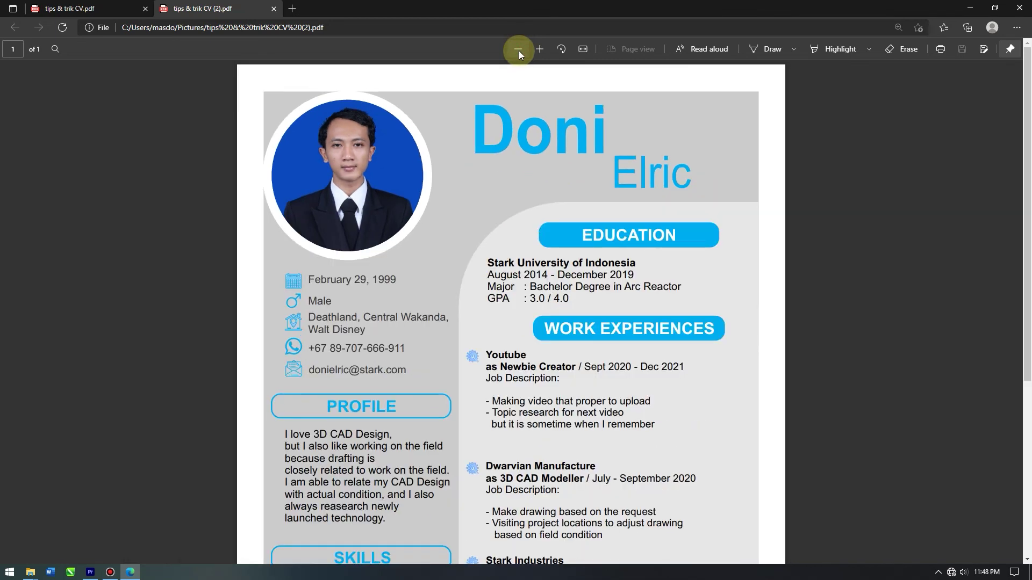
{"action": "left_click", "coordinate": [517, 51]}
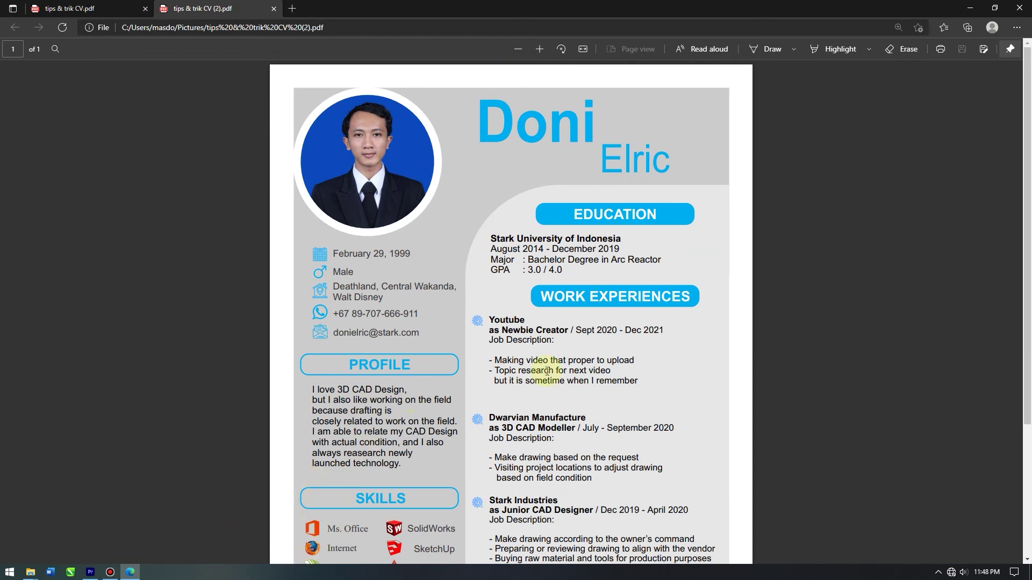
{"action": "scroll", "coordinate": [547, 370], "scroll_direction": "down", "scroll_amount": 3}
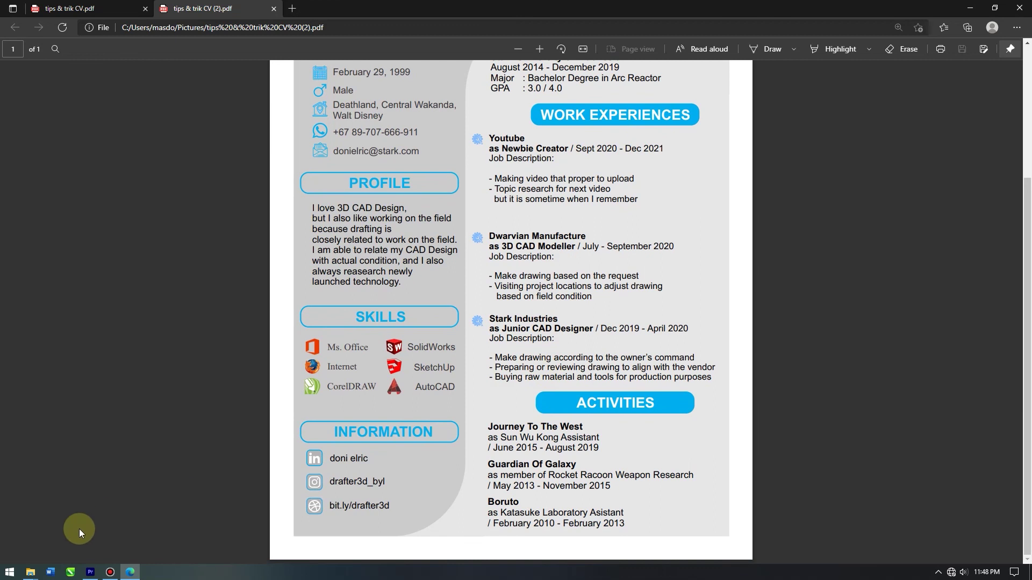
{"action": "left_click", "coordinate": [69, 570]}
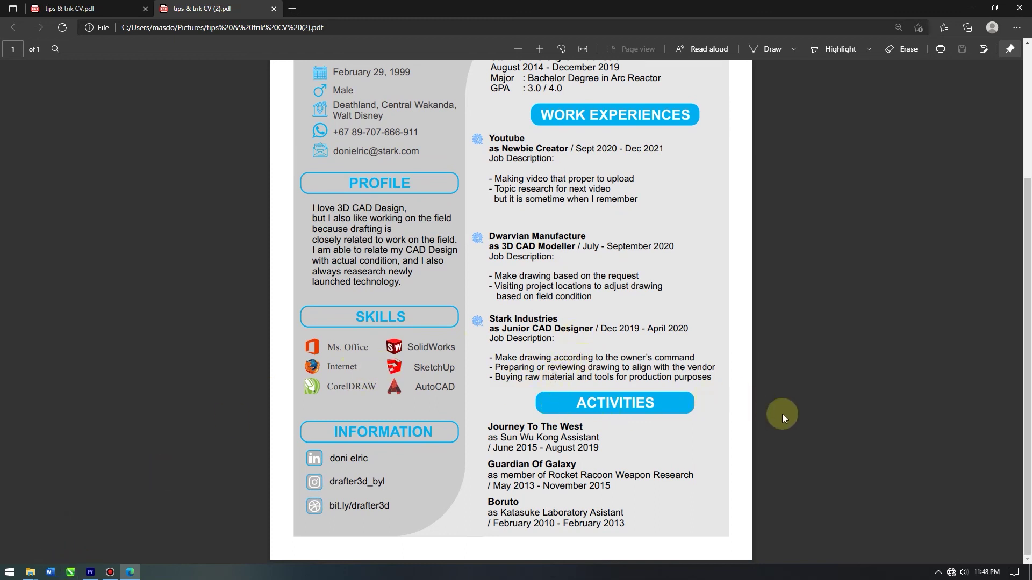
{"action": "scroll", "coordinate": [777, 412], "scroll_direction": "up", "scroll_amount": 3}
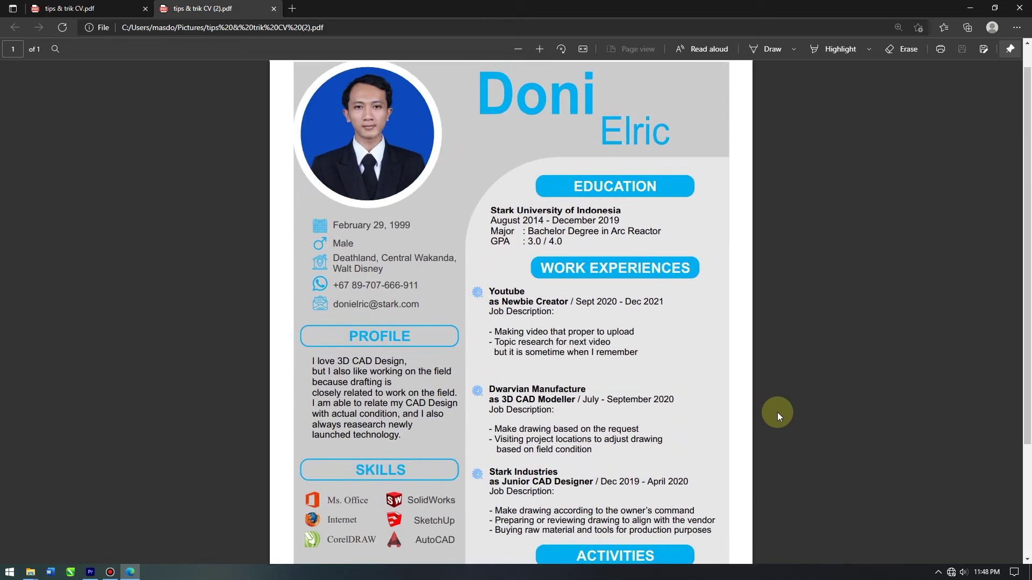
Step: Minimize the Edge window and the Pictures folder window to clear the desktop
{"action": "left_click", "coordinate": [970, 8]}
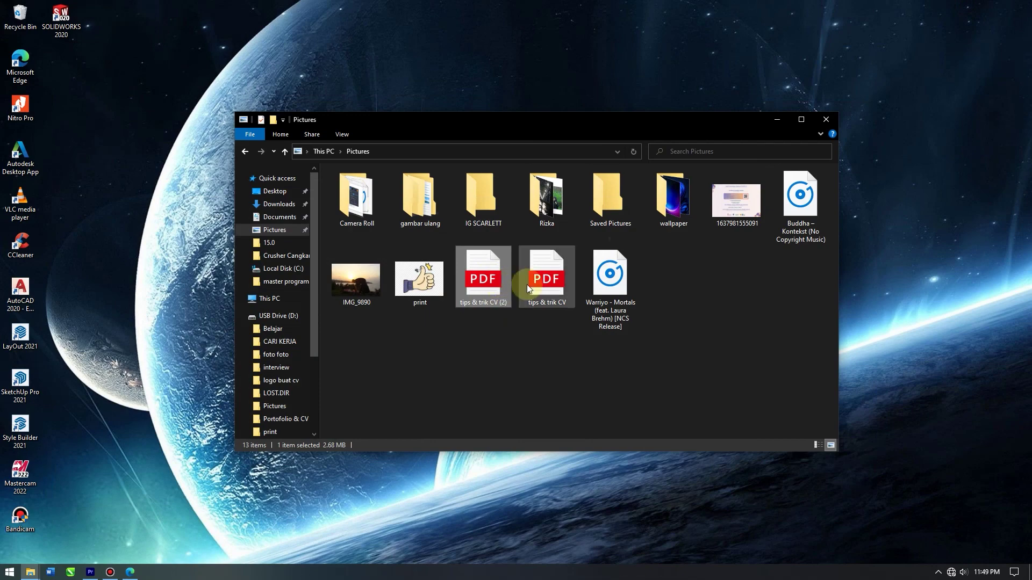
{"action": "left_click", "coordinate": [521, 269]}
{"action": "left_click", "coordinate": [778, 119]}
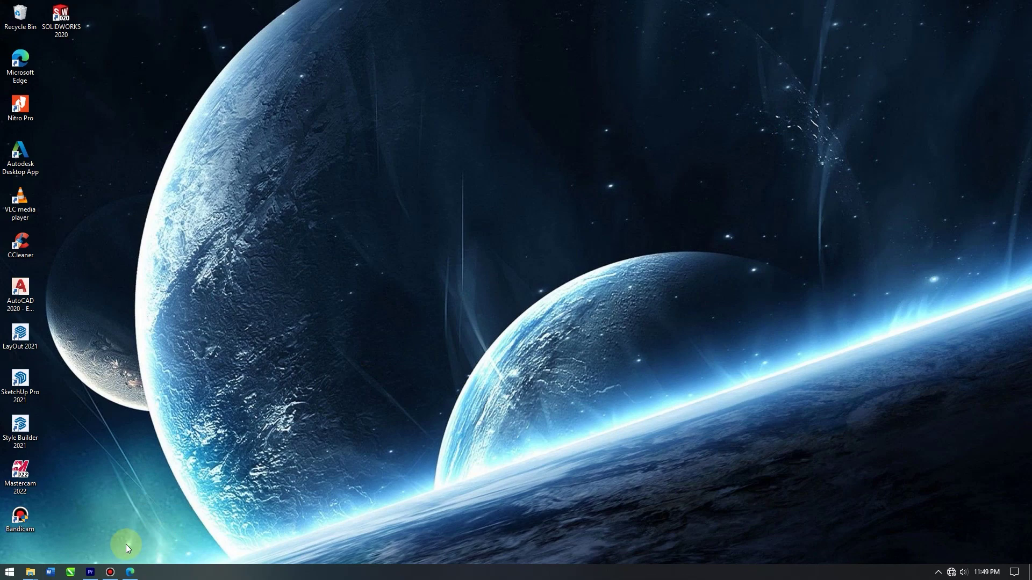
{"action": "left_click", "coordinate": [111, 572]}
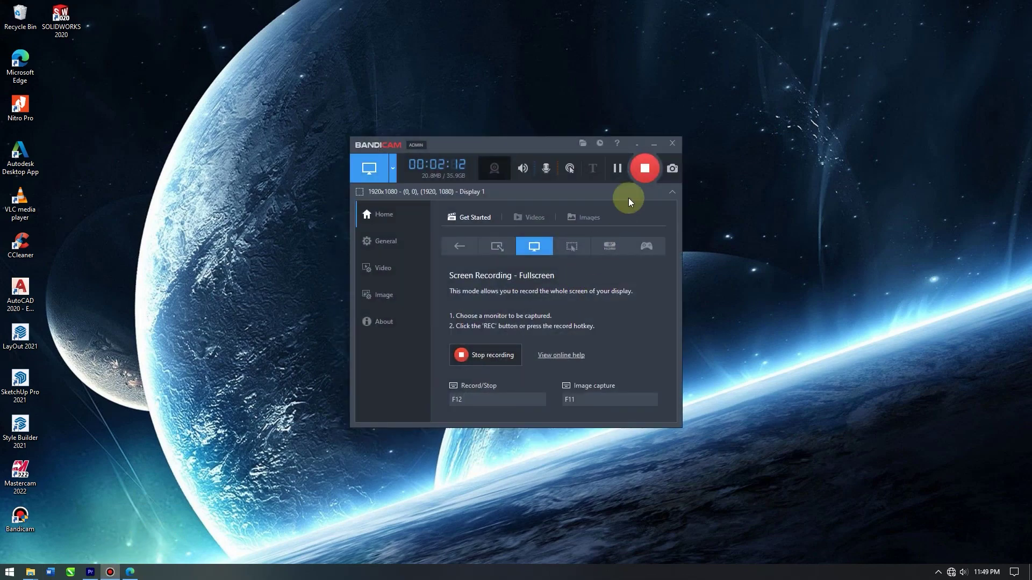